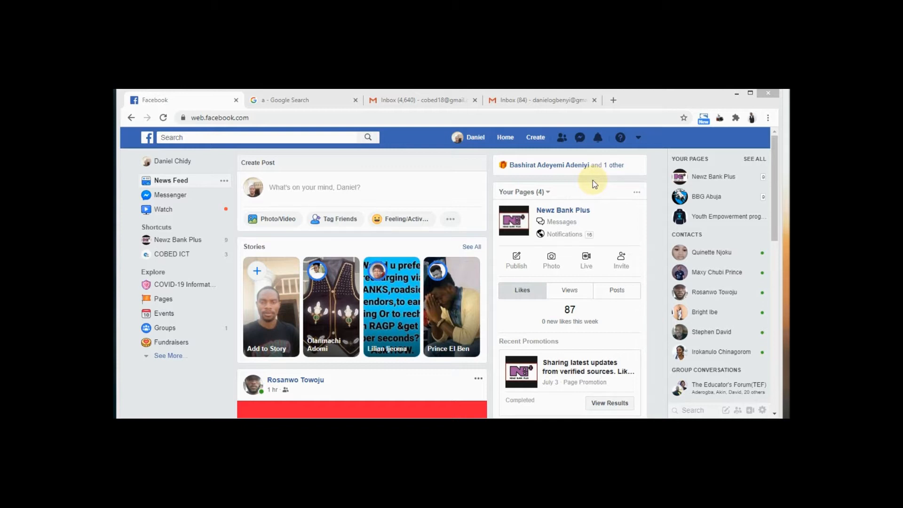
Show the Your Pages list and scroll down until COBED ICT is visible
left_click(179, 300)
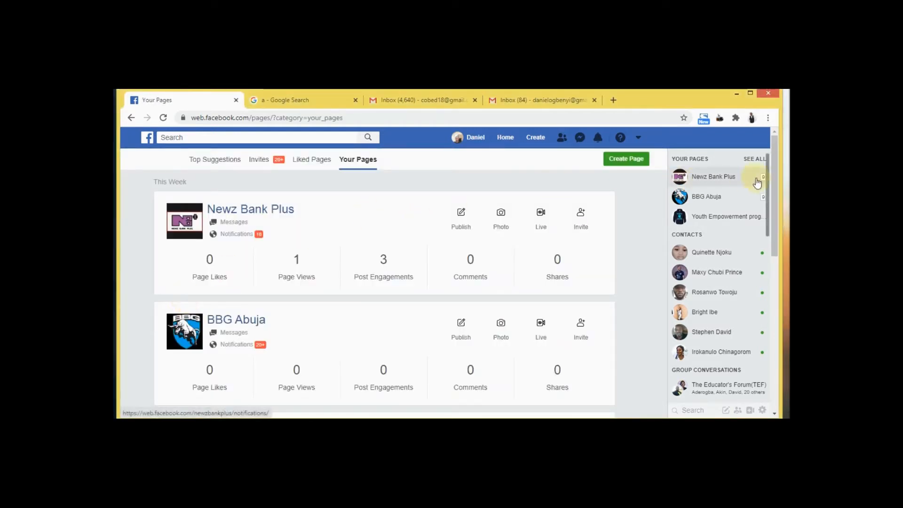
left_click_drag(775, 207, 771, 311)
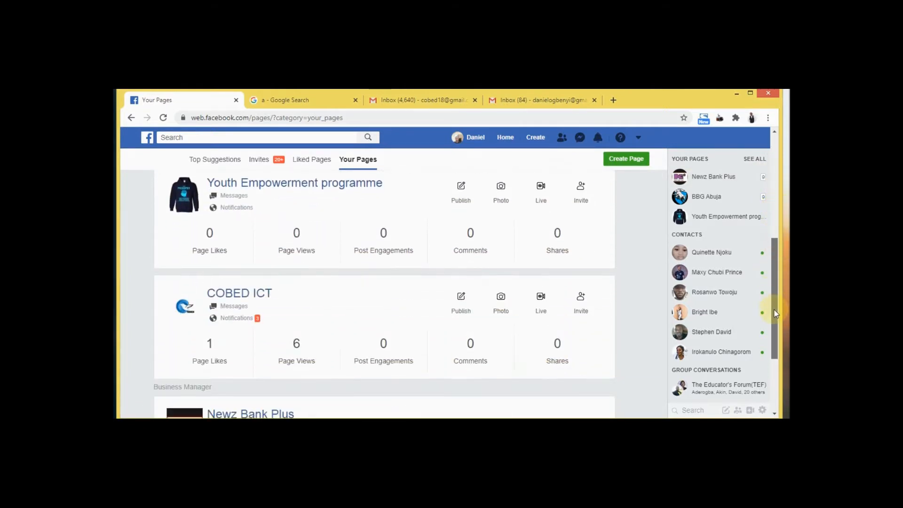
Go to the COBED ICT page's Settings and choose its Instagram section
left_click(264, 293)
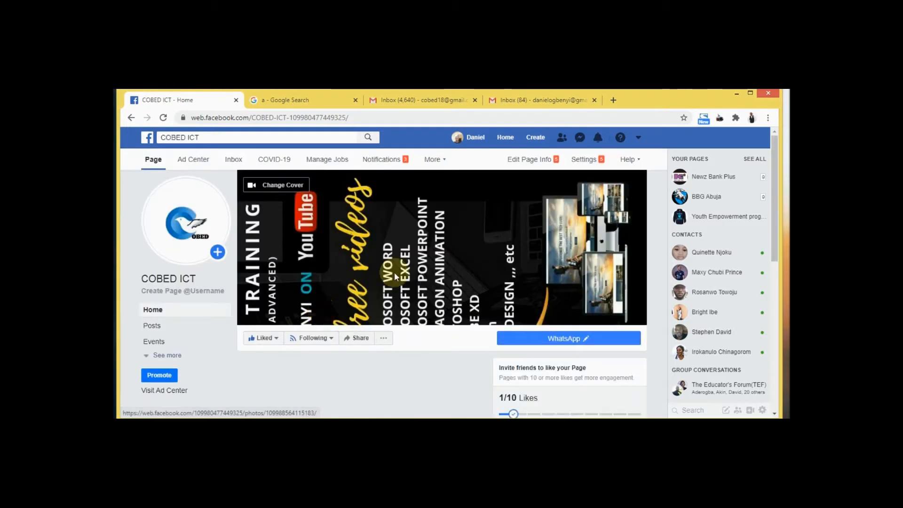
left_click(589, 162)
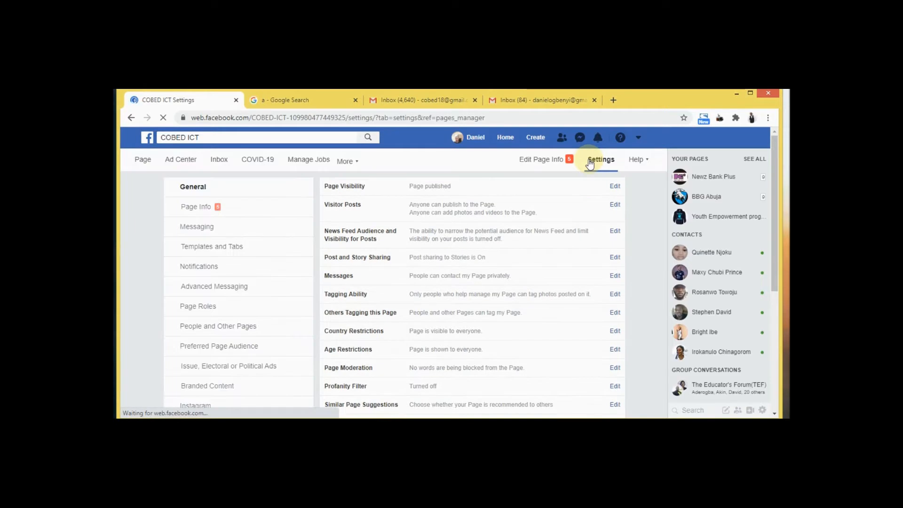
left_click_drag(776, 208, 775, 259)
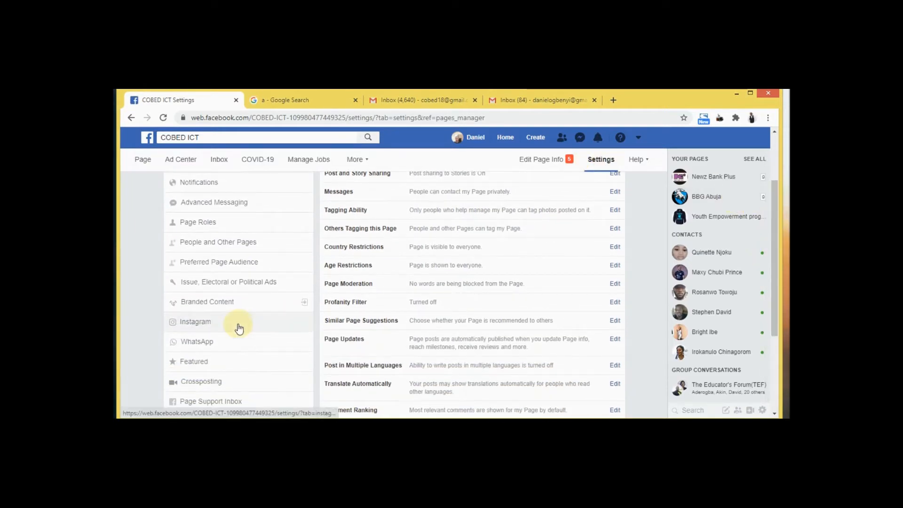
left_click(204, 326)
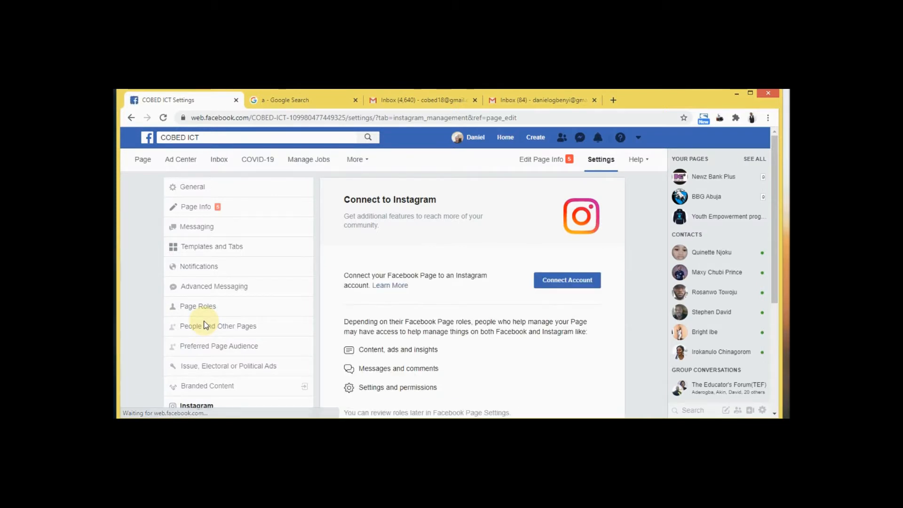
Start Connect Account for COBED ICT and continue as the signed-in Instagram user
left_click(575, 282)
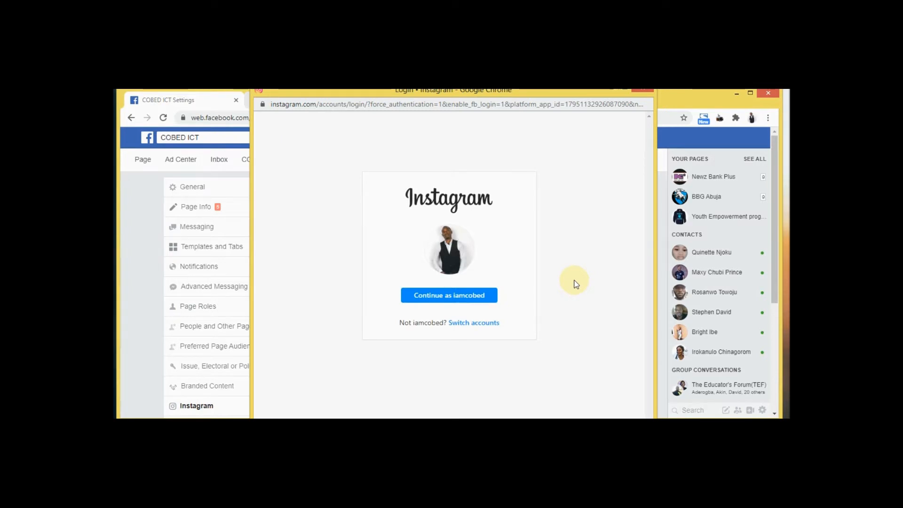
left_click(455, 296)
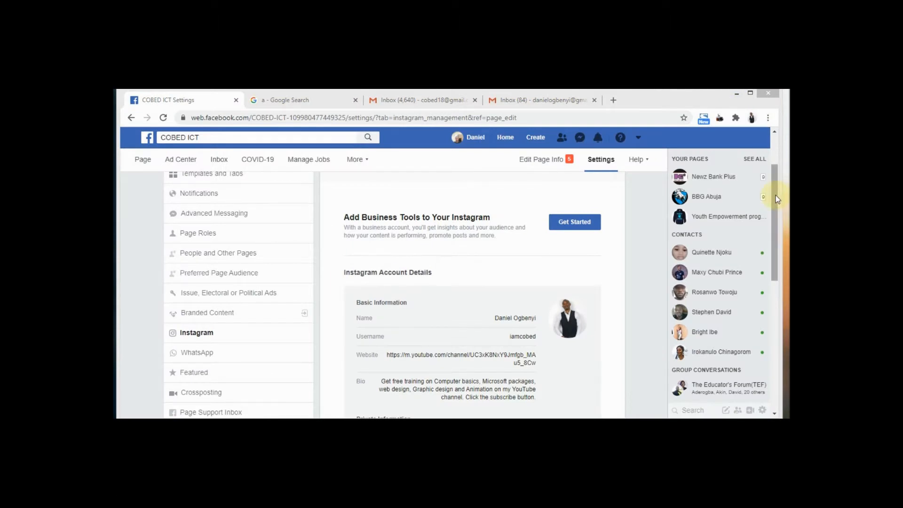
left_click_drag(777, 199, 777, 215)
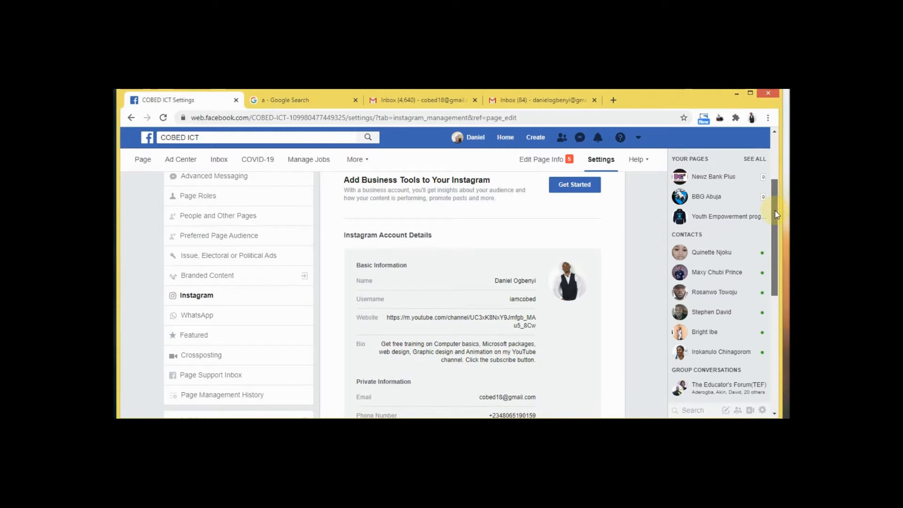
left_click_drag(777, 214, 777, 244)
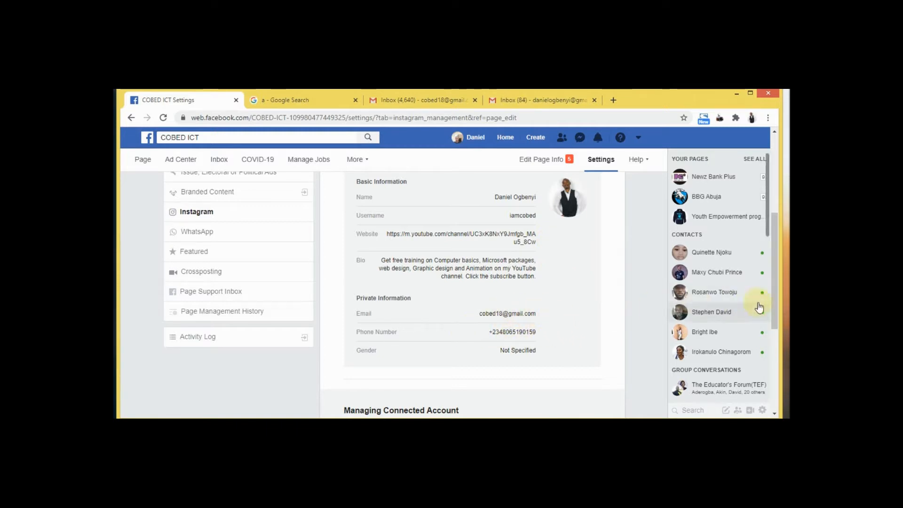
left_click_drag(777, 306, 774, 227)
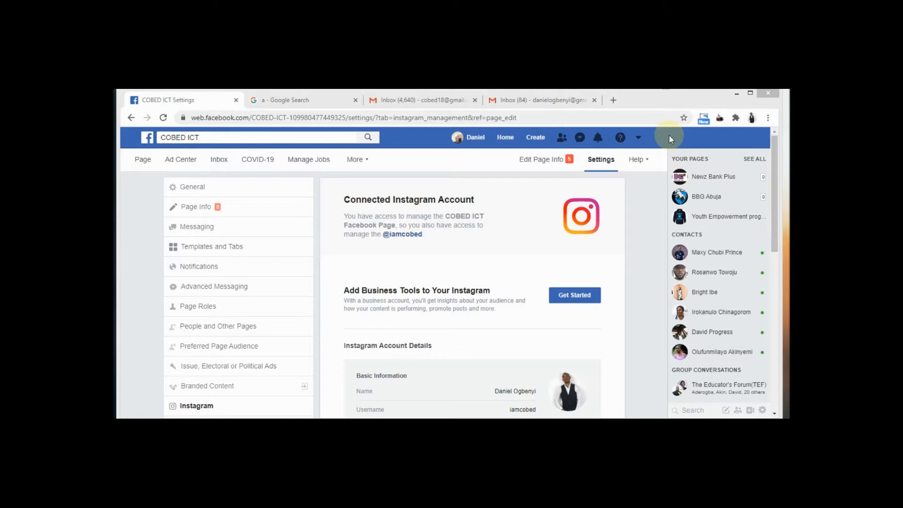
Bring up the Create menu offering Page, Ad, Group and Event
left_click(537, 138)
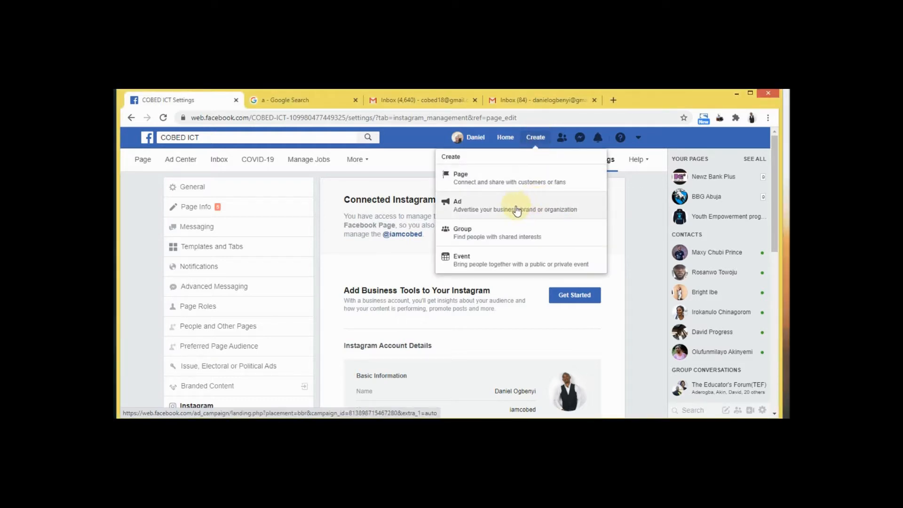
left_click(638, 139)
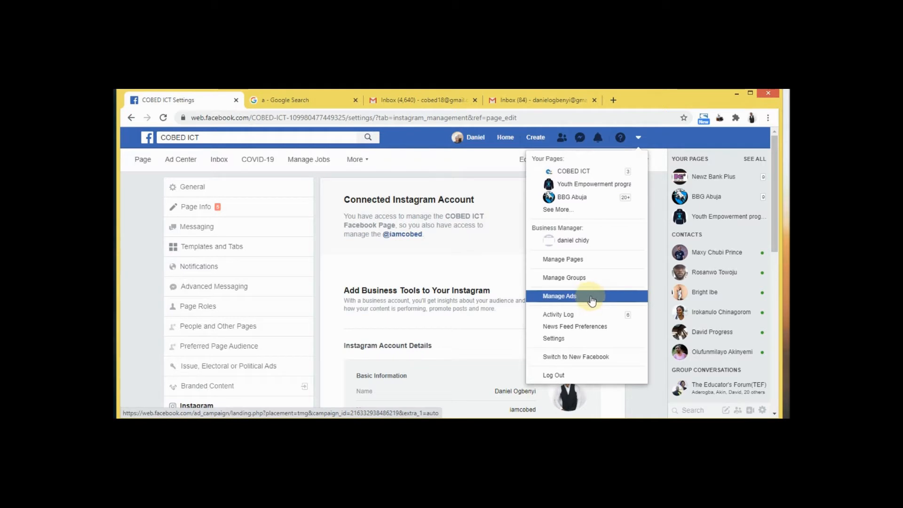
left_click(535, 138)
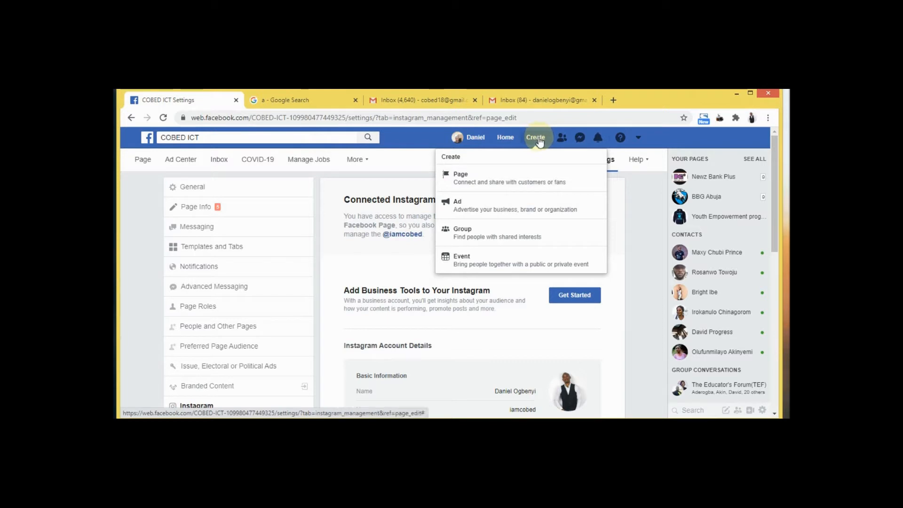
Choose Ad from the Create menu to begin a new Ads Manager campaign
left_click(520, 211)
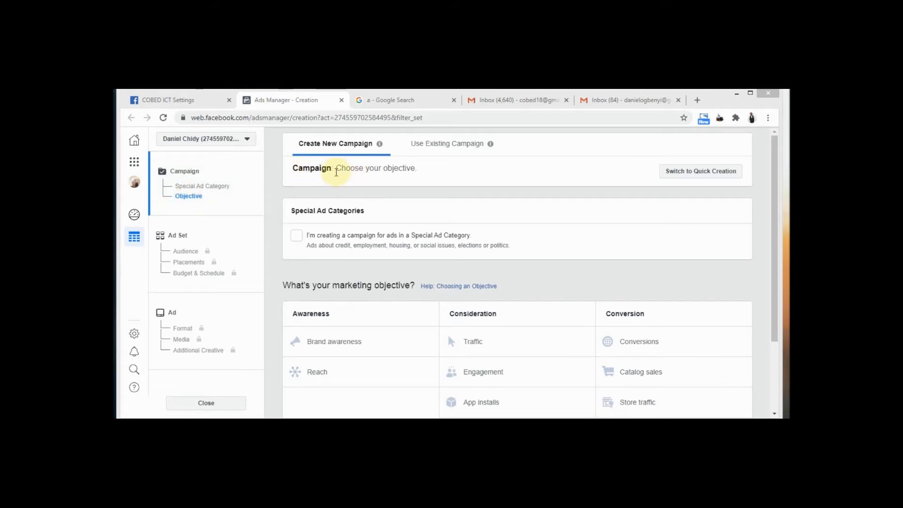
Jump to Objective in Ads Manager and scroll up to Special Ad Categories and objectives
left_click(197, 196)
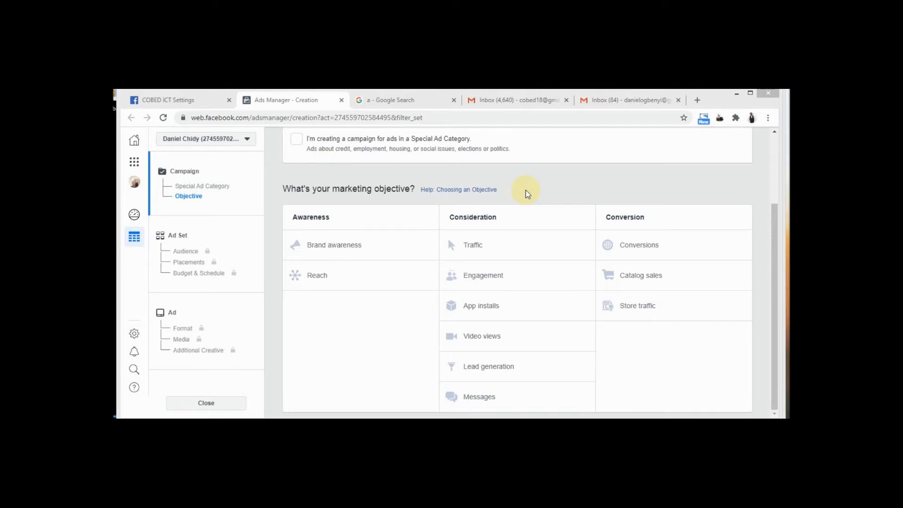
left_click(773, 225)
scroll(772, 218, "up", 2)
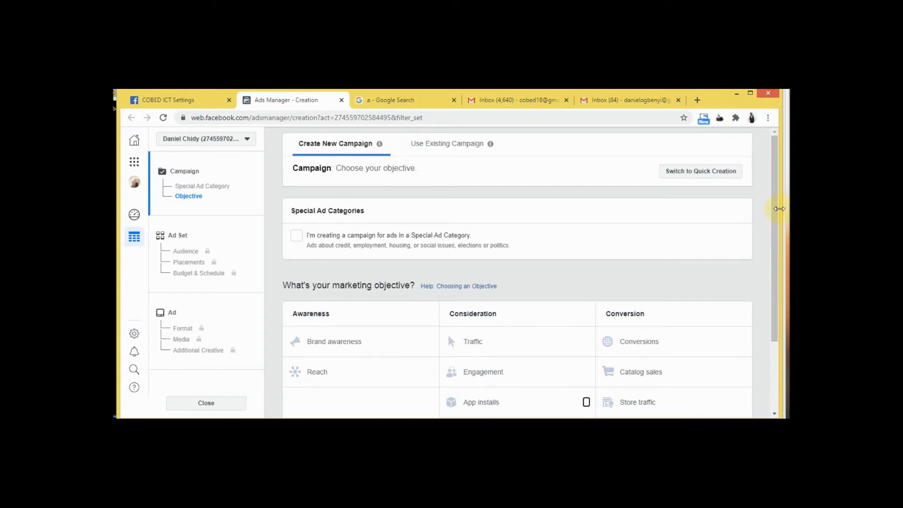
left_click_drag(773, 206, 773, 188)
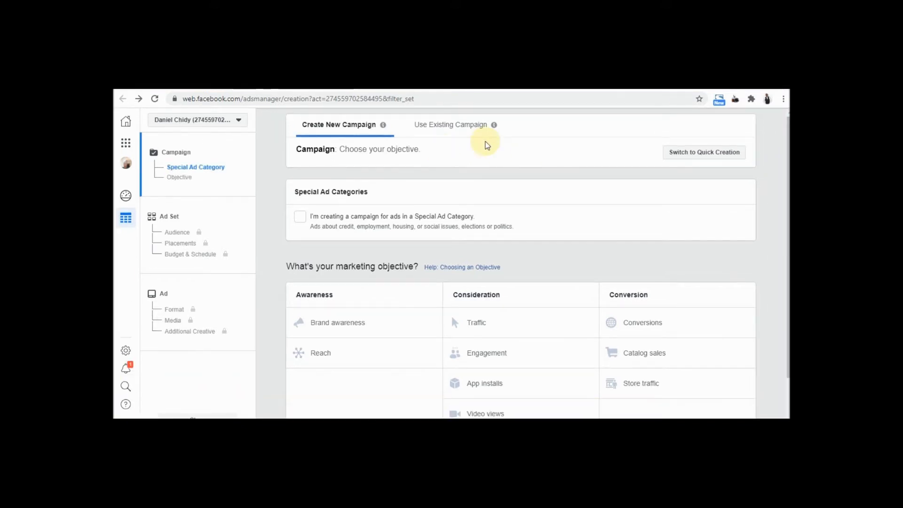
left_click(125, 143)
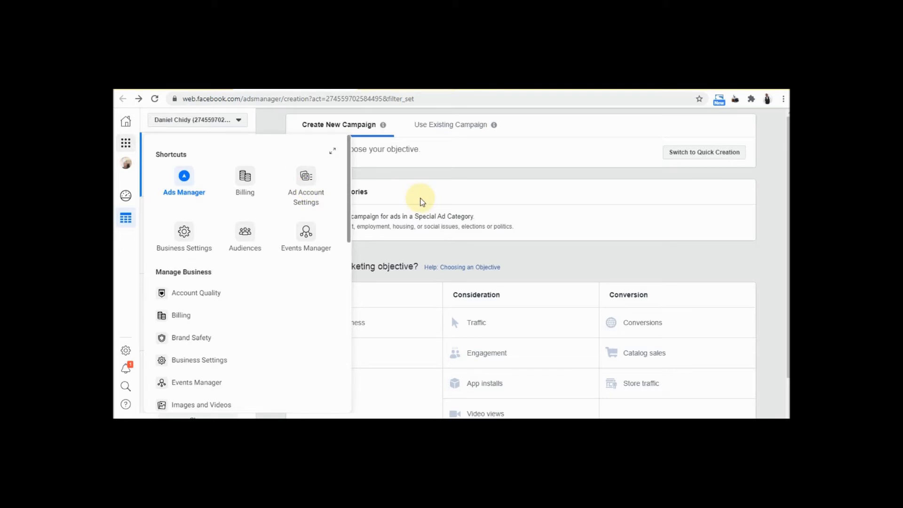
left_click(126, 143)
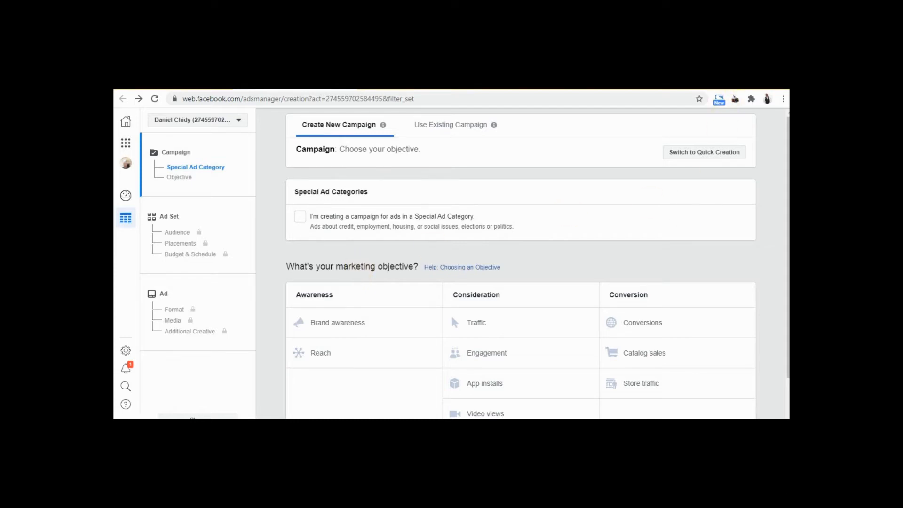
scroll(537, 263, "down", 1)
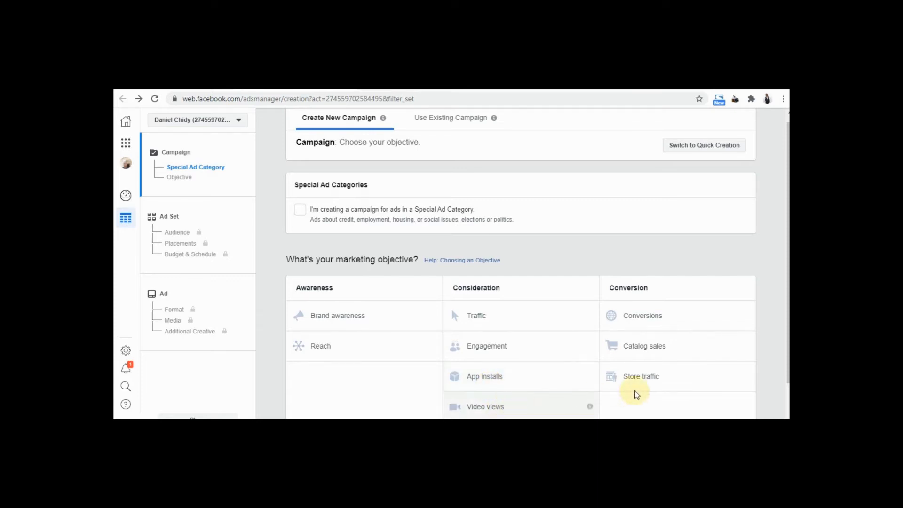
Pick Messages under Consideration as the objective and continue to the 'NG - 18+' ad set
scroll(126, 143, "down", 1)
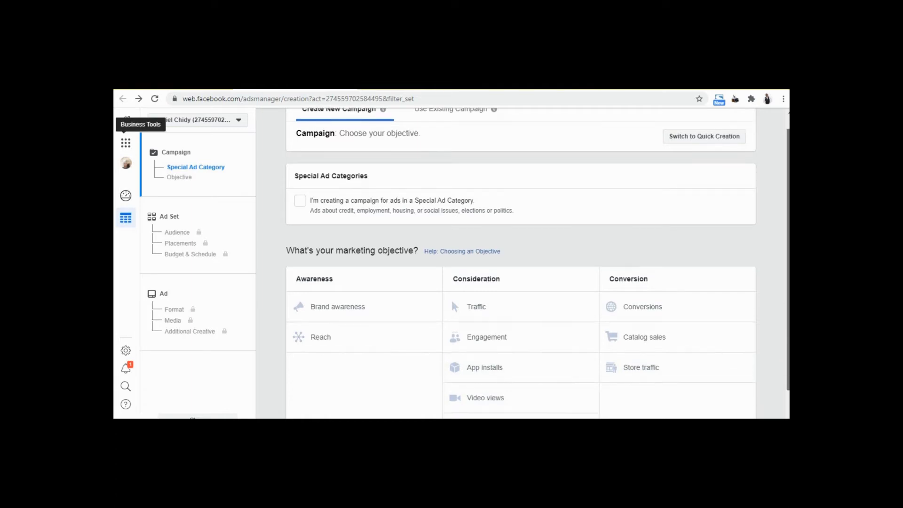
scroll(786, 373, "down", 1)
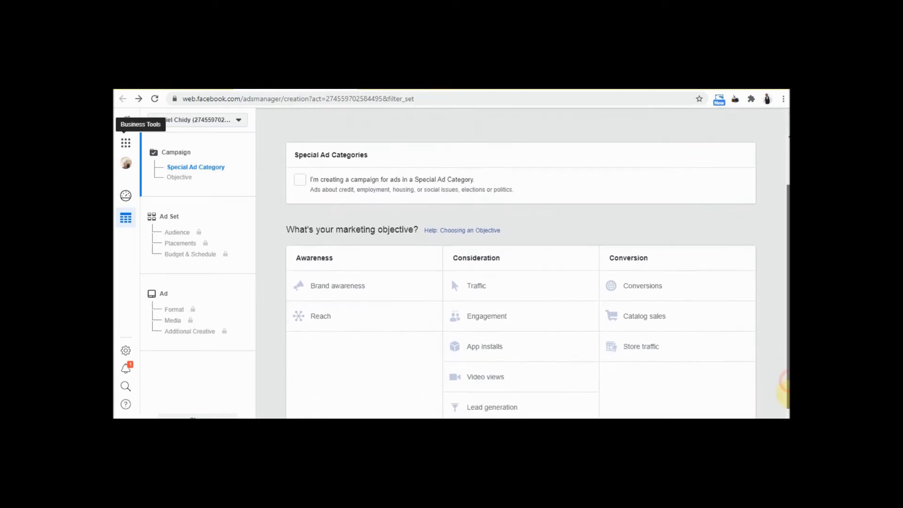
scroll(784, 395, "up", 1)
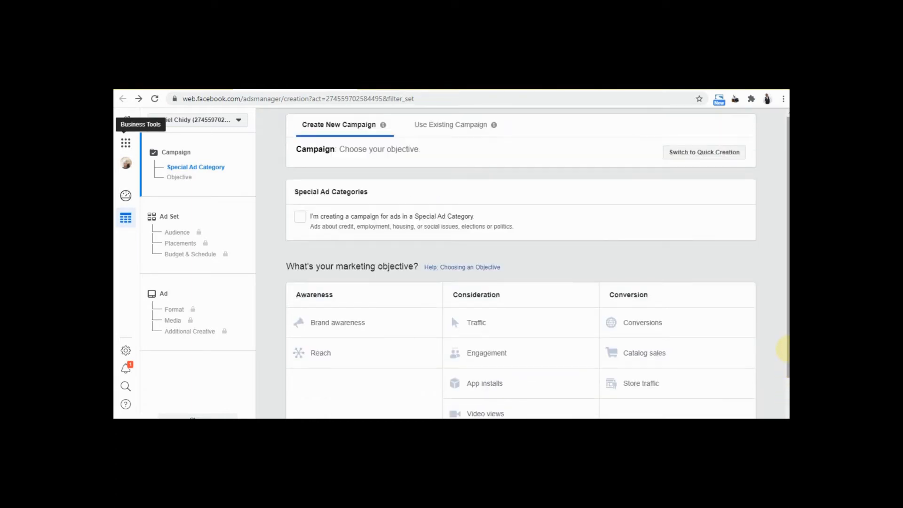
scroll(783, 352, "down", 1)
scroll(537, 263, "down", 1)
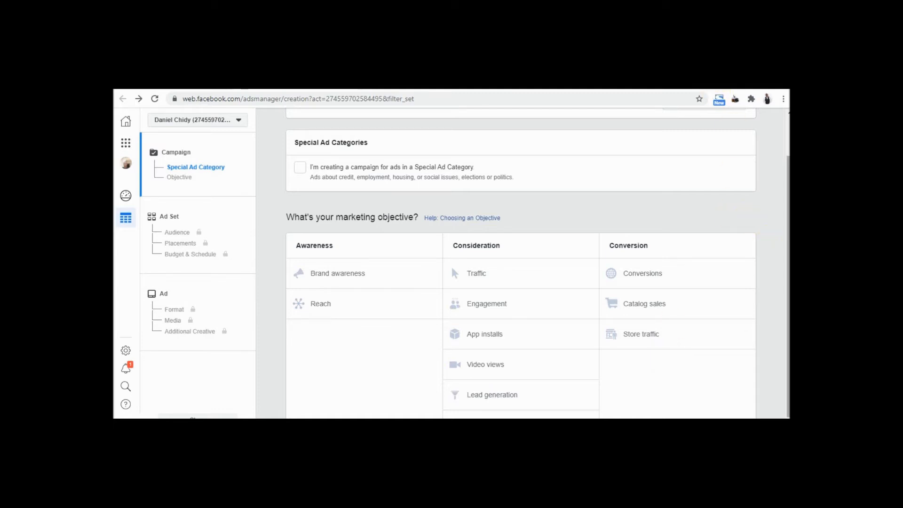
scroll(522, 263, "up", 2)
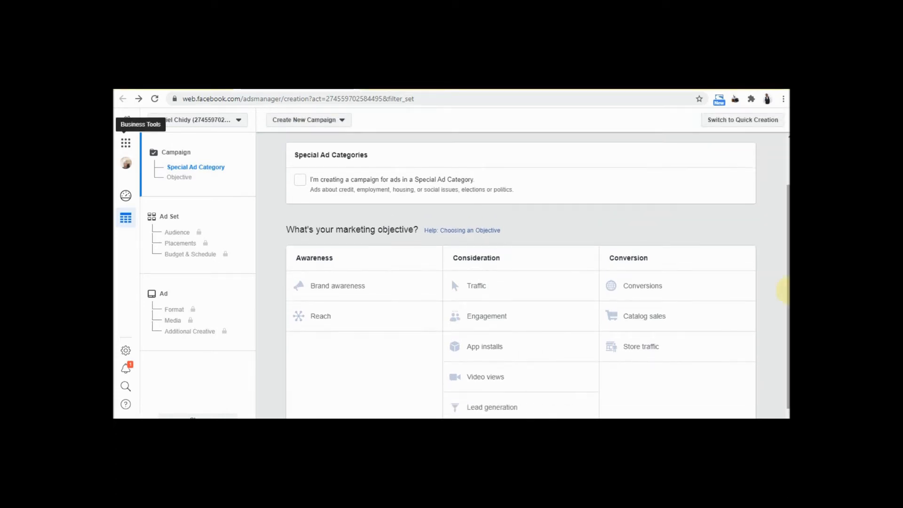
scroll(782, 298, "down", 1)
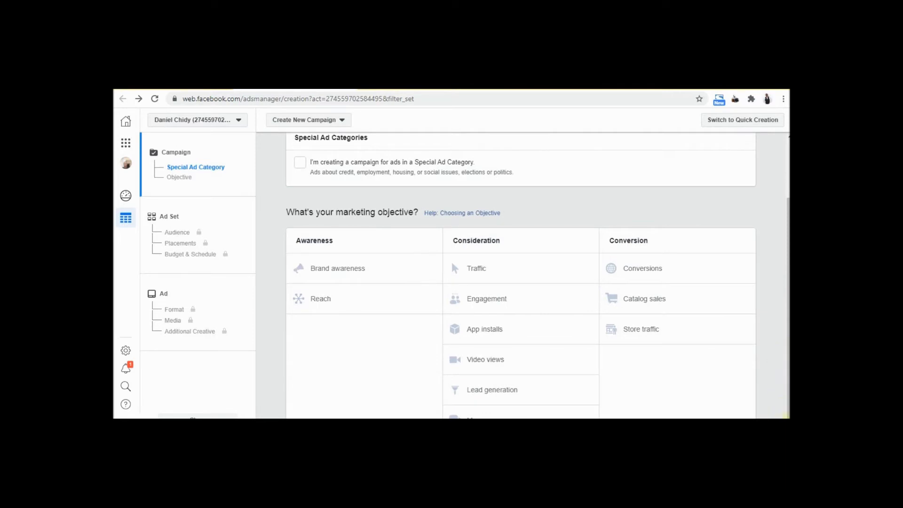
scroll(522, 275, "down", 1)
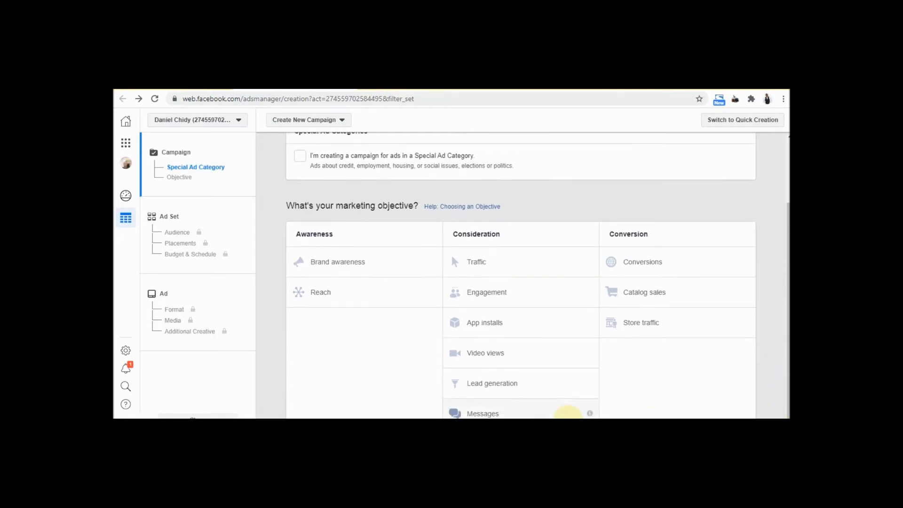
left_click(500, 414)
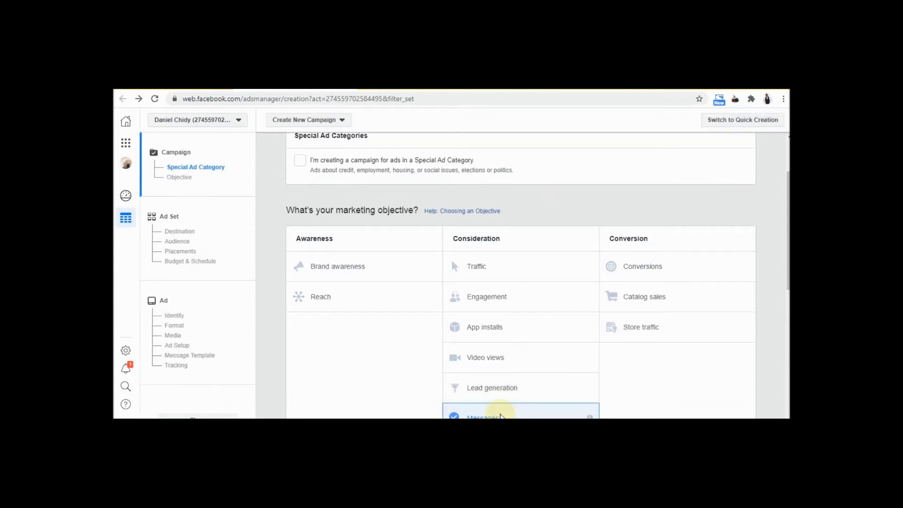
left_click_drag(784, 270, 784, 383)
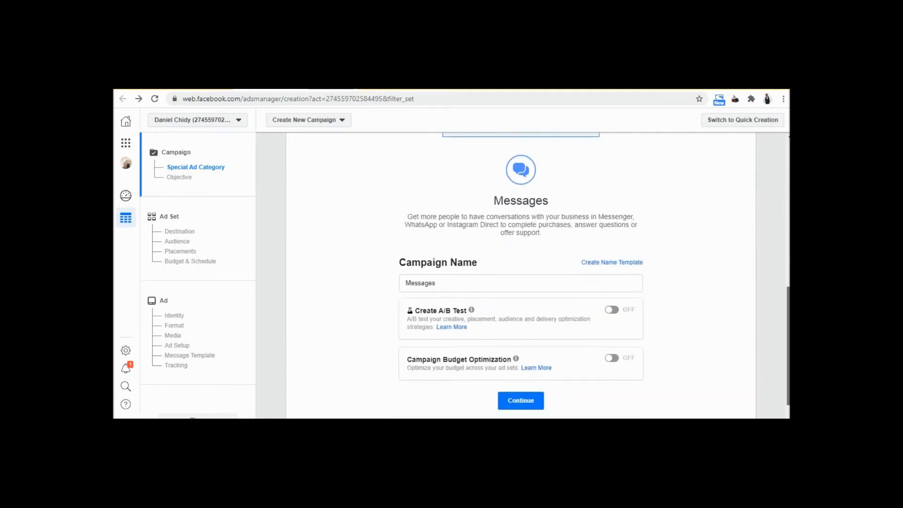
left_click(521, 400)
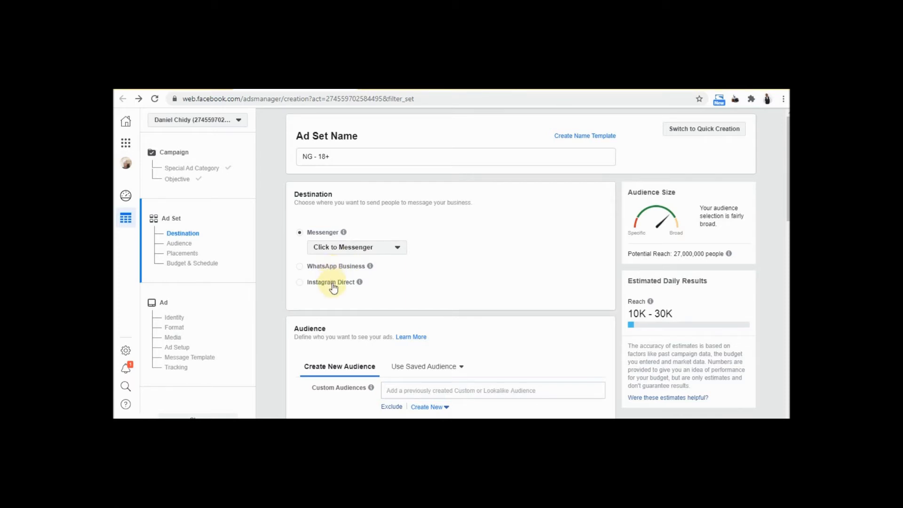
Set the destination to WhatsApp Business and check the Page list without choosing one
mouse_move(344, 232)
left_click(299, 268)
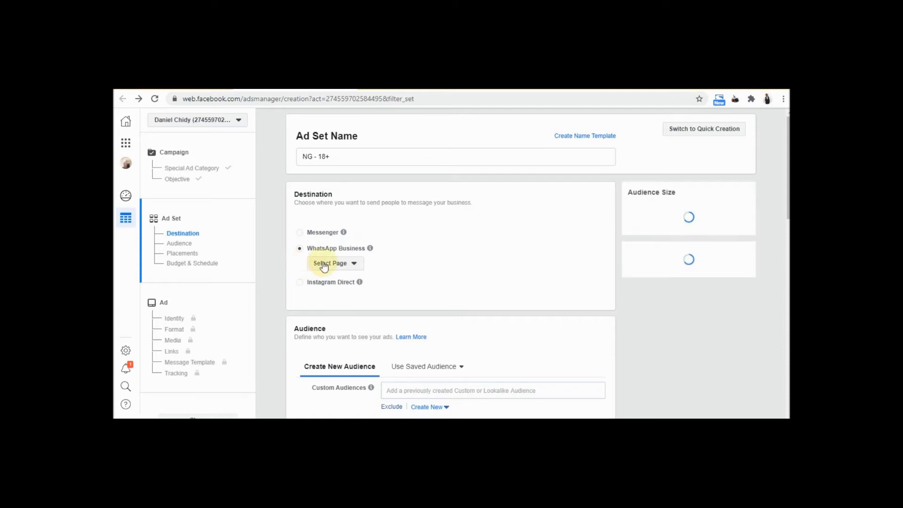
left_click(355, 264)
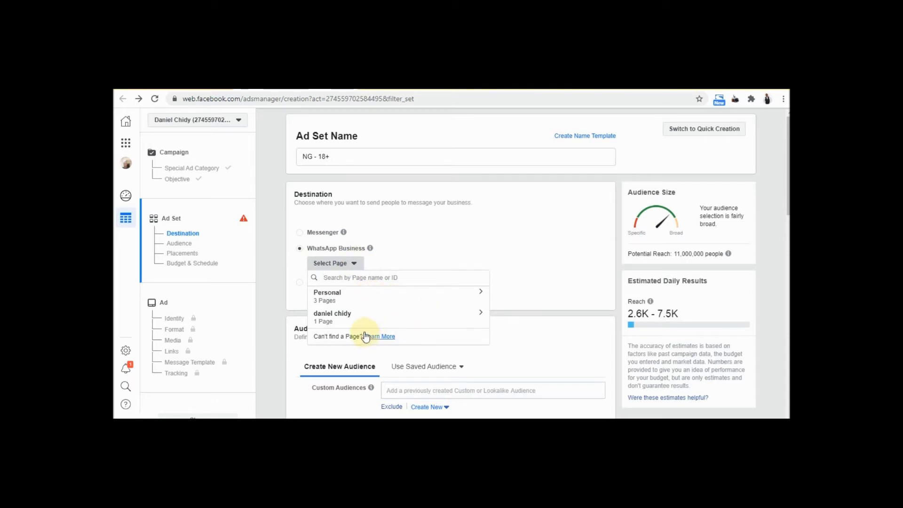
left_click(434, 259)
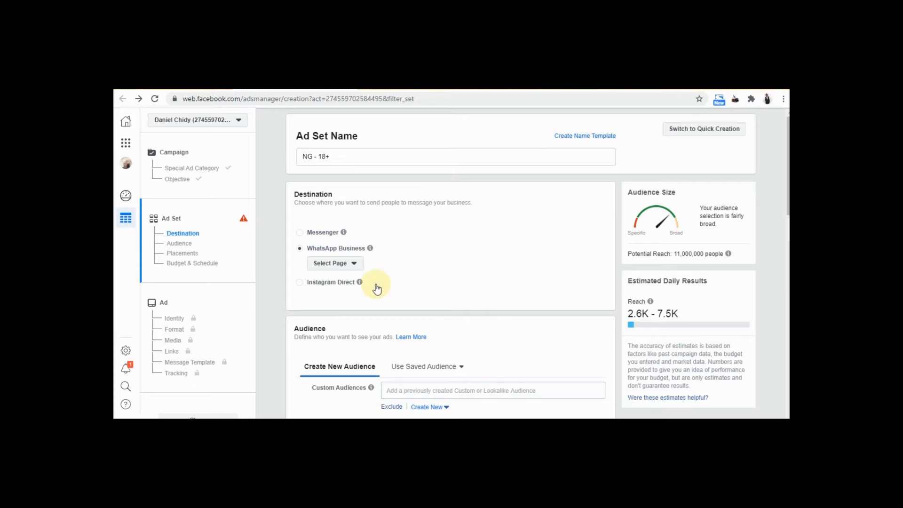
Switch the destination to Instagram Direct and review the Nigeria, ages 18–65+ audience
left_click(300, 283)
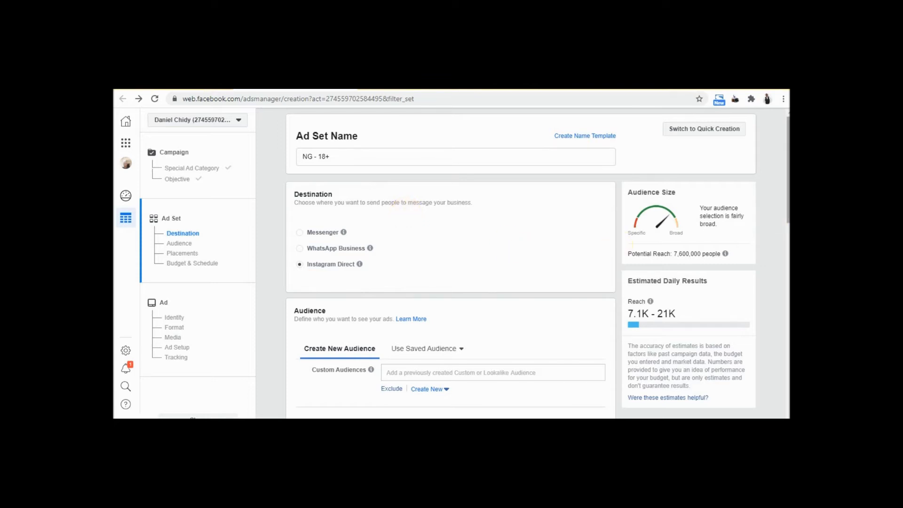
scroll(788, 216, "down", 1)
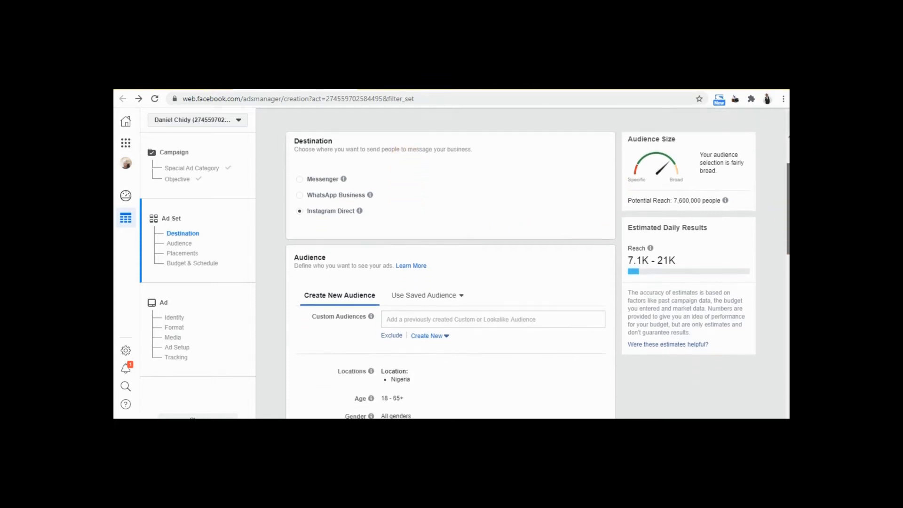
scroll(788, 215, "up", 1)
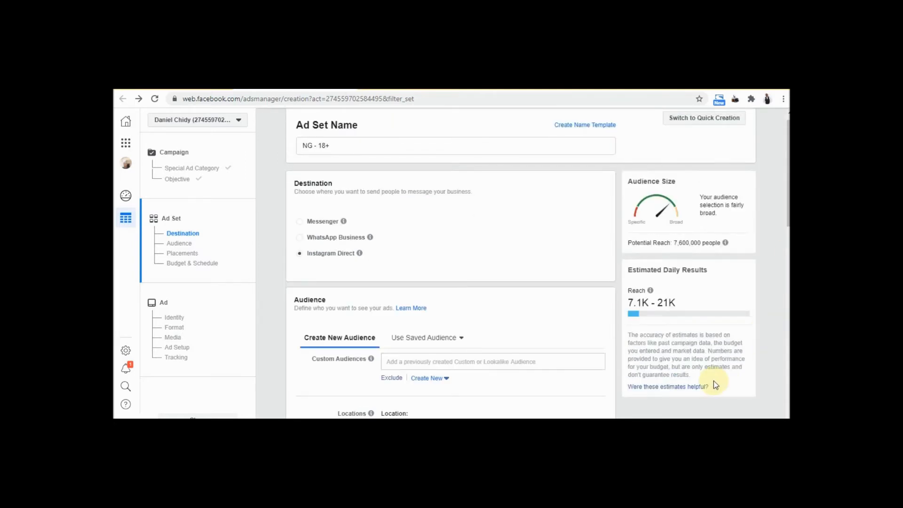
scroll(775, 234, "down", 4)
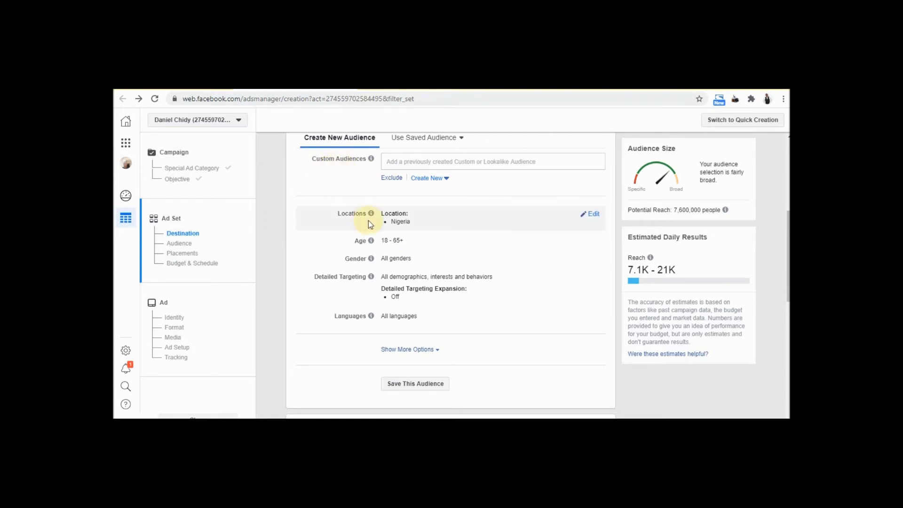
mouse_move(372, 212)
left_click(518, 219)
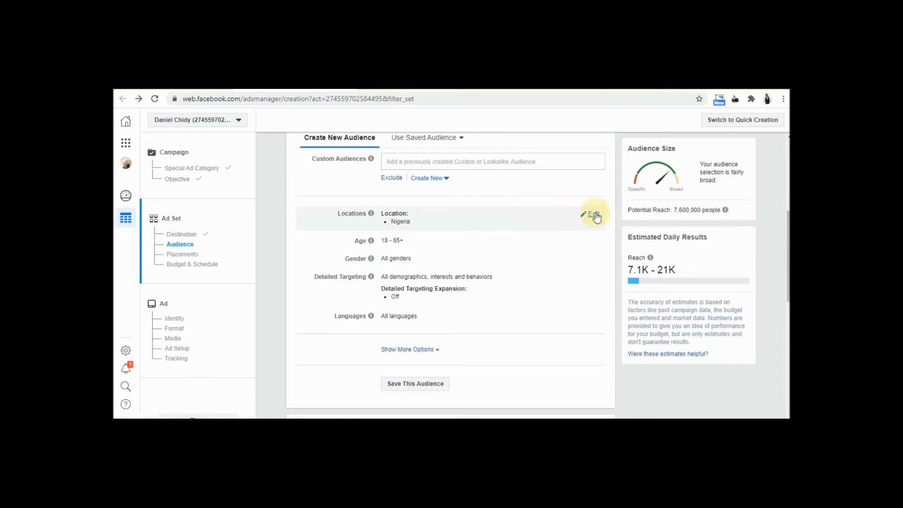
Edit Locations, search 'lagos' and target Lagos, Lagos State (+25 mi) instead of Nigeria
left_click(594, 213)
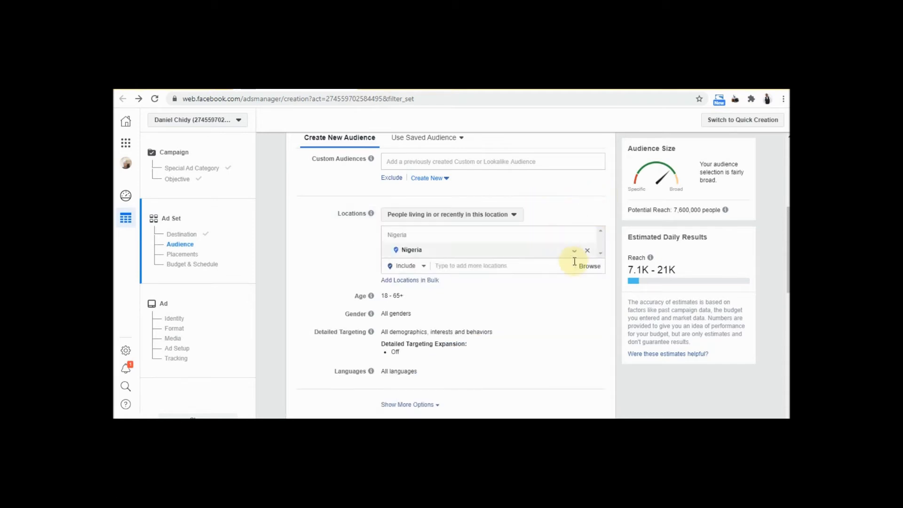
left_click(423, 266)
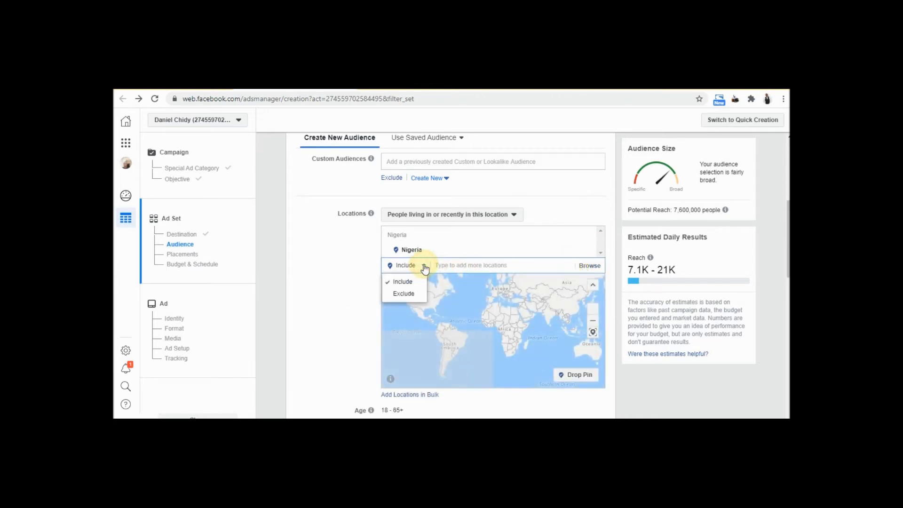
left_click(590, 267)
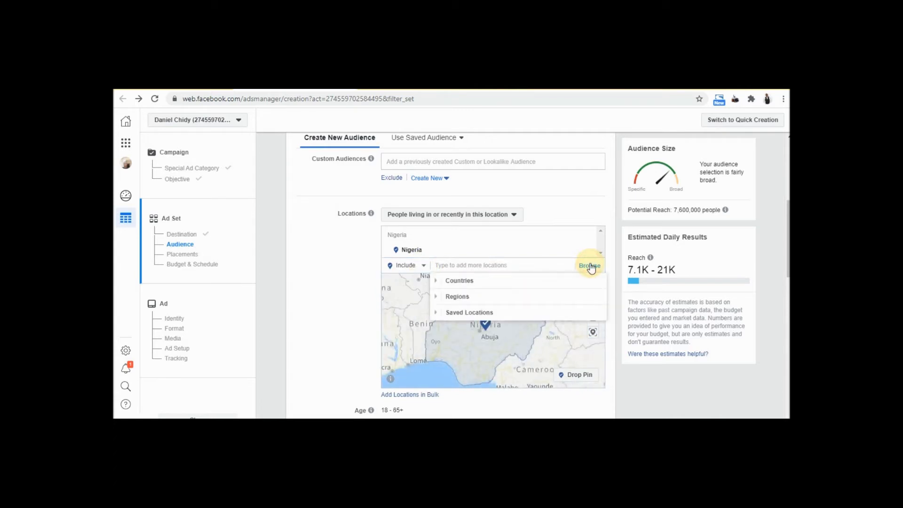
left_click(524, 296)
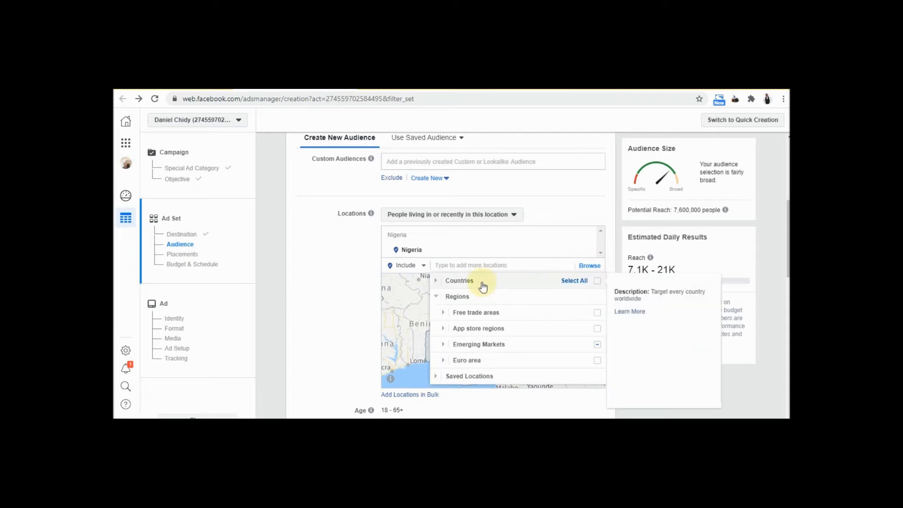
left_click(464, 263)
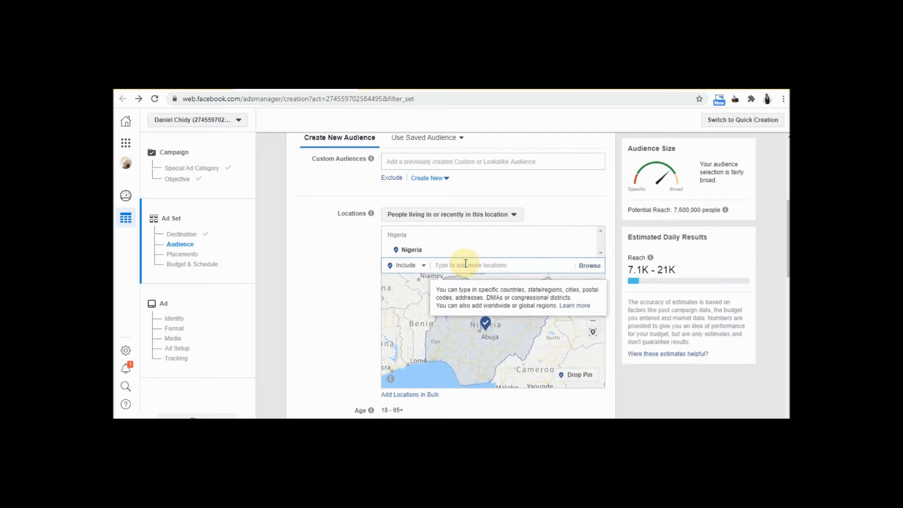
type("l")
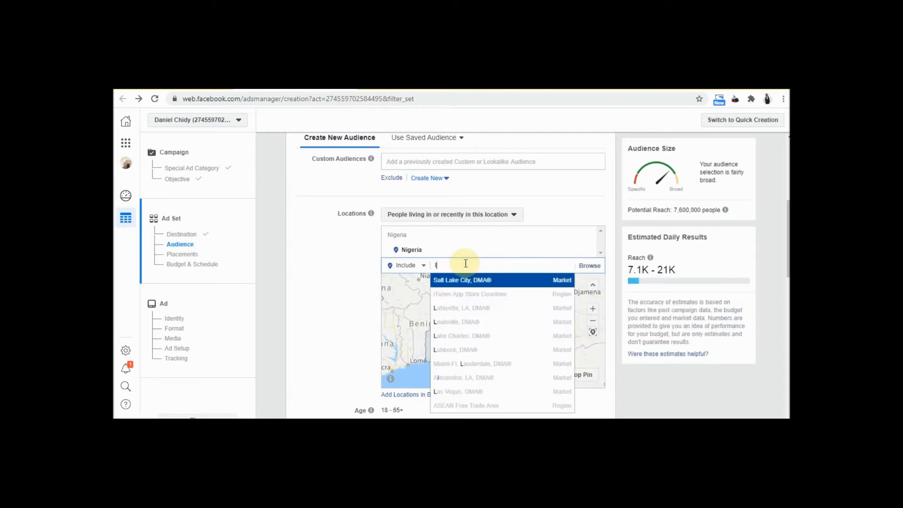
type("ago")
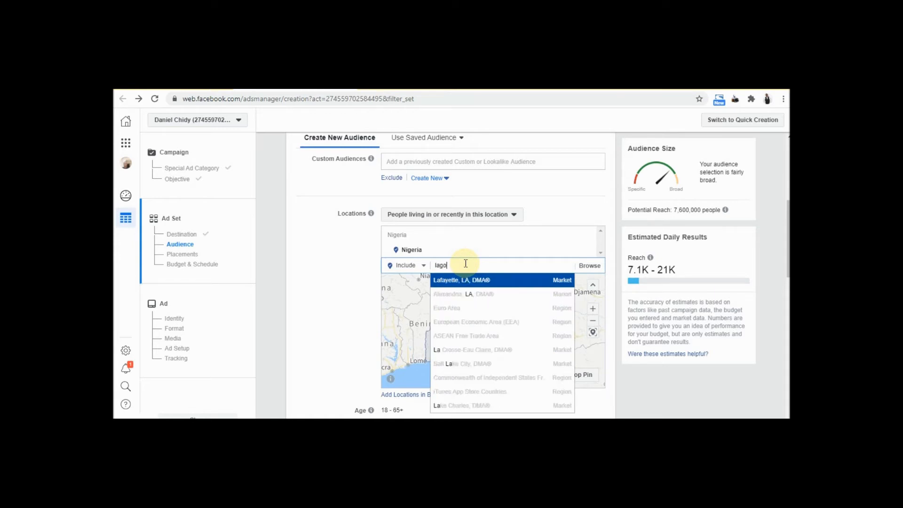
type("s")
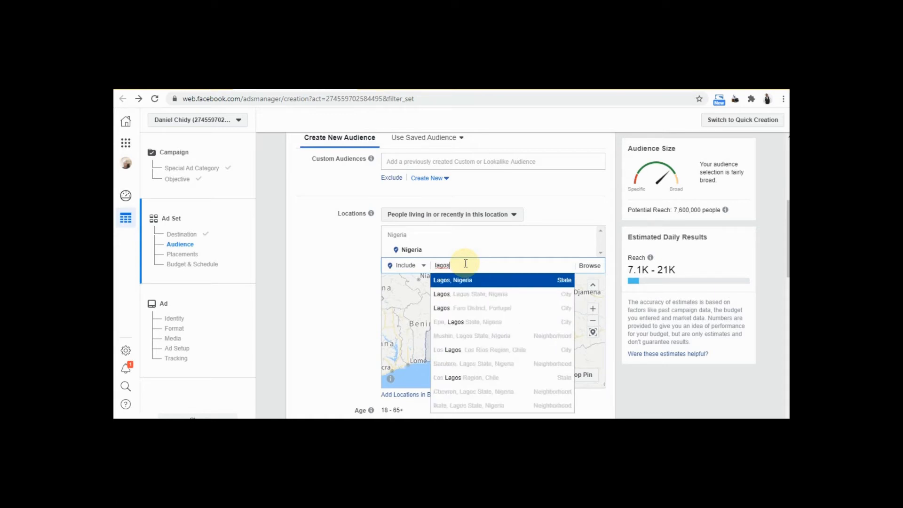
left_click(482, 296)
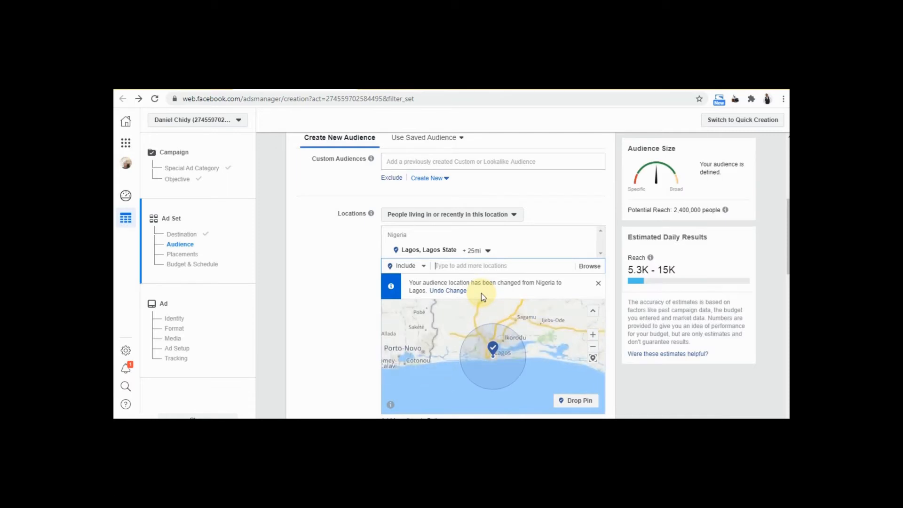
mouse_move(594, 249)
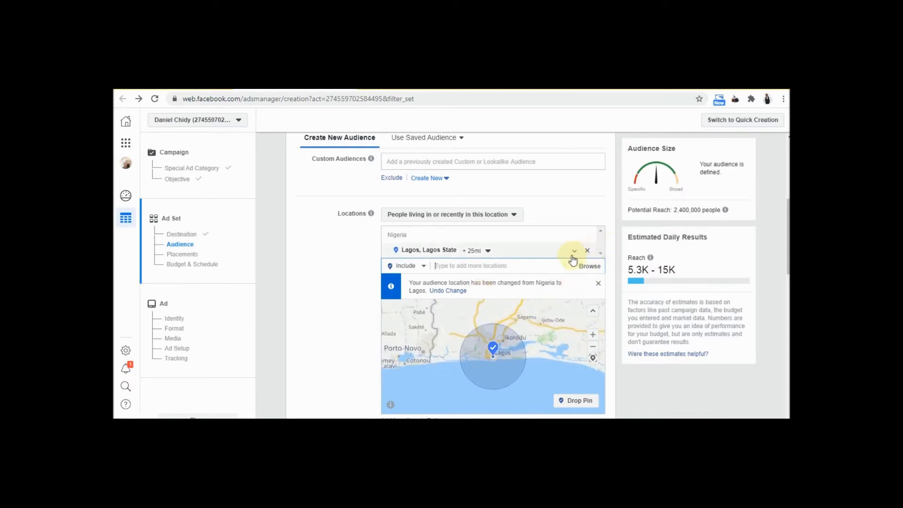
left_click(597, 267)
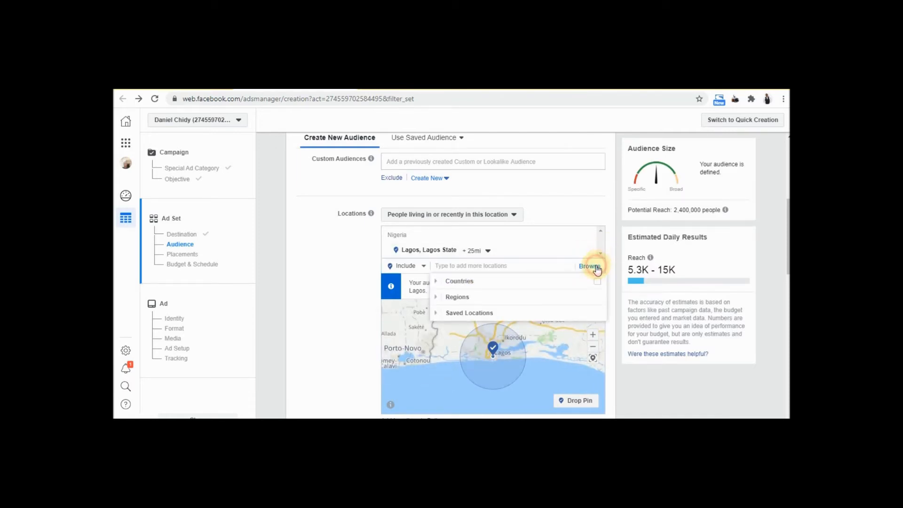
left_click(529, 300)
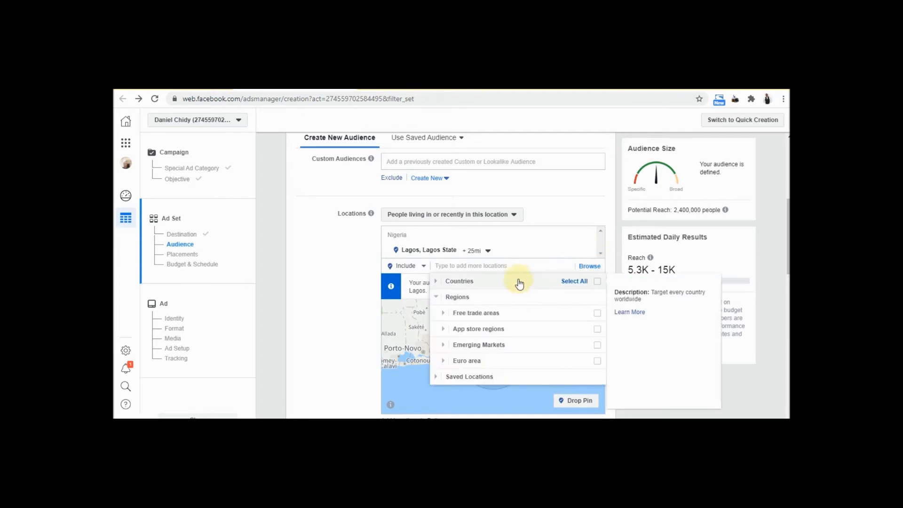
Add Port Harcourt, Rivers State as a target location, fixing the typed 'portharcourt' spelling
left_click(516, 264)
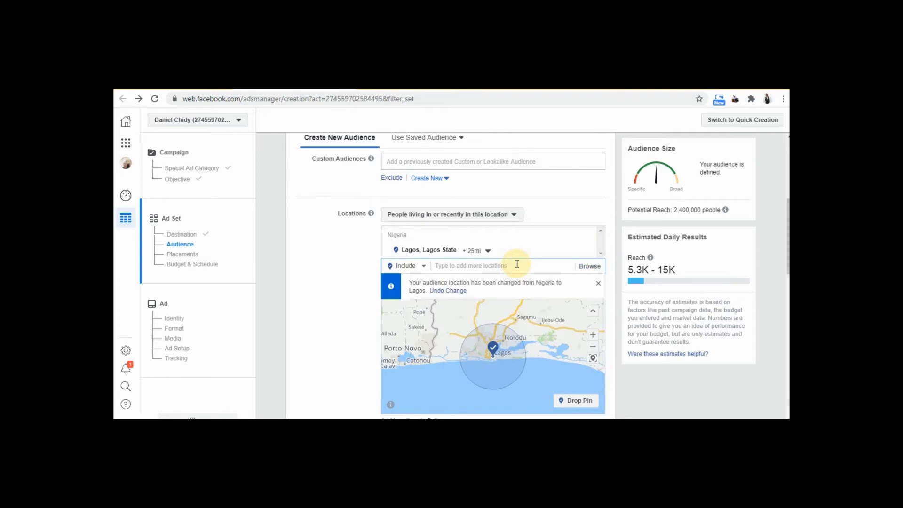
type("portharcourt")
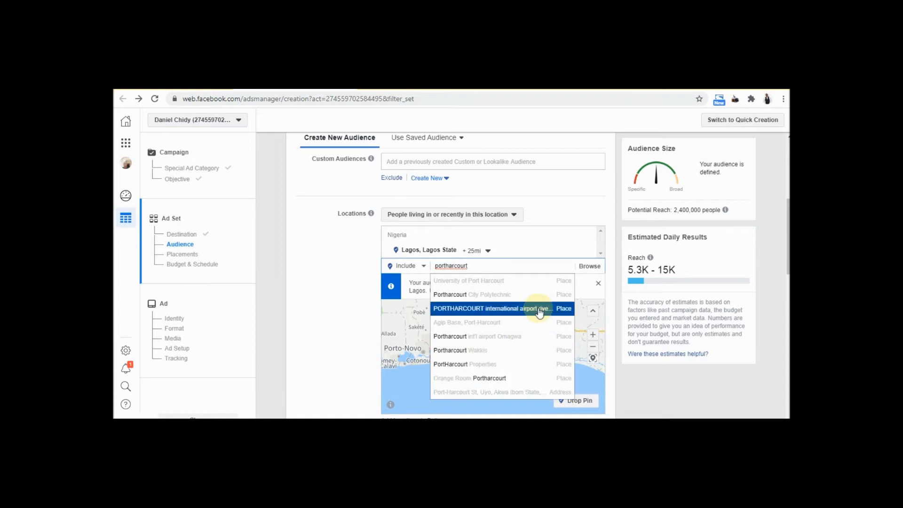
double_click(447, 266)
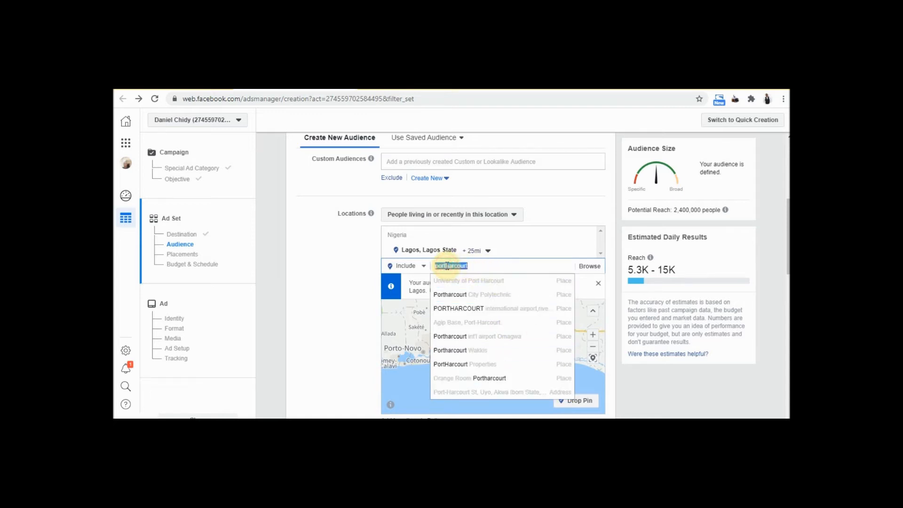
left_click(447, 266)
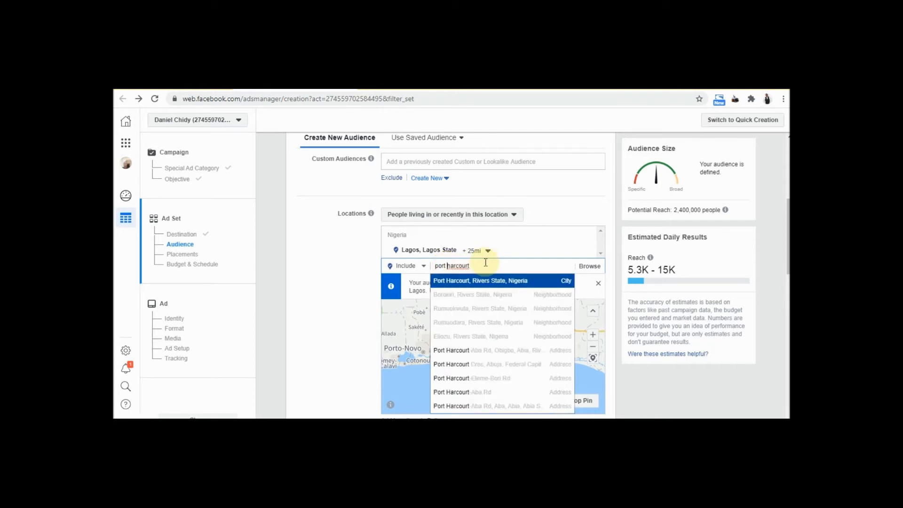
left_click(497, 281)
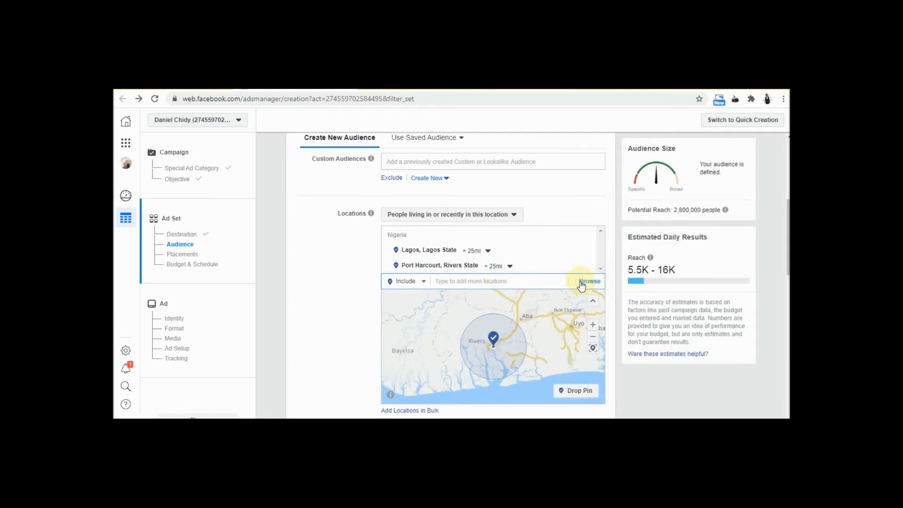
Add Abuja, Federal Capital Territory as a third location, raising potential reach to 3,400,000
left_click(555, 281)
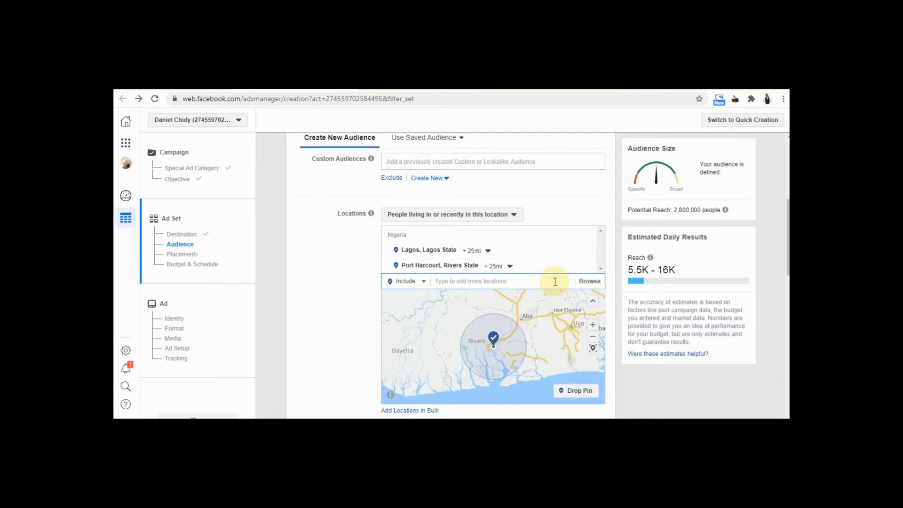
type("abuja")
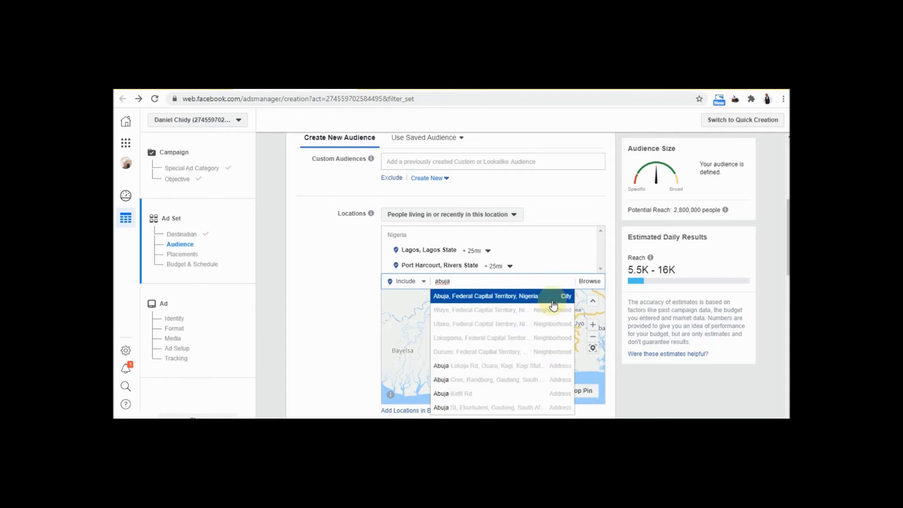
left_click(553, 302)
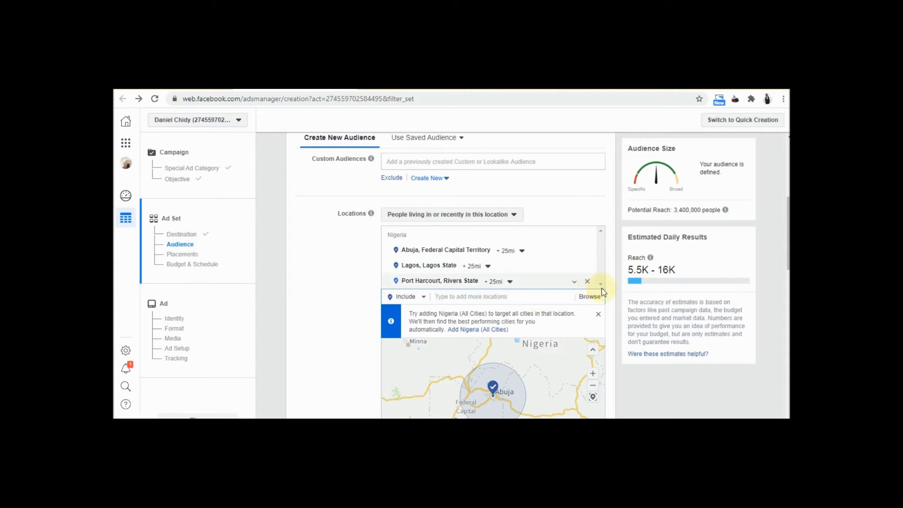
Open the Age and Gender rows for editing, keeping ages 18–65+ and all genders
left_click_drag(788, 263, 789, 305)
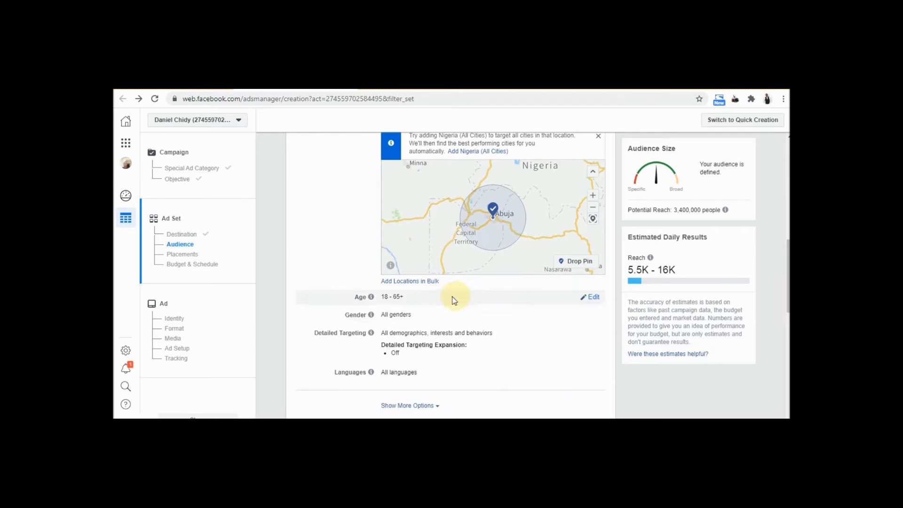
left_click(592, 297)
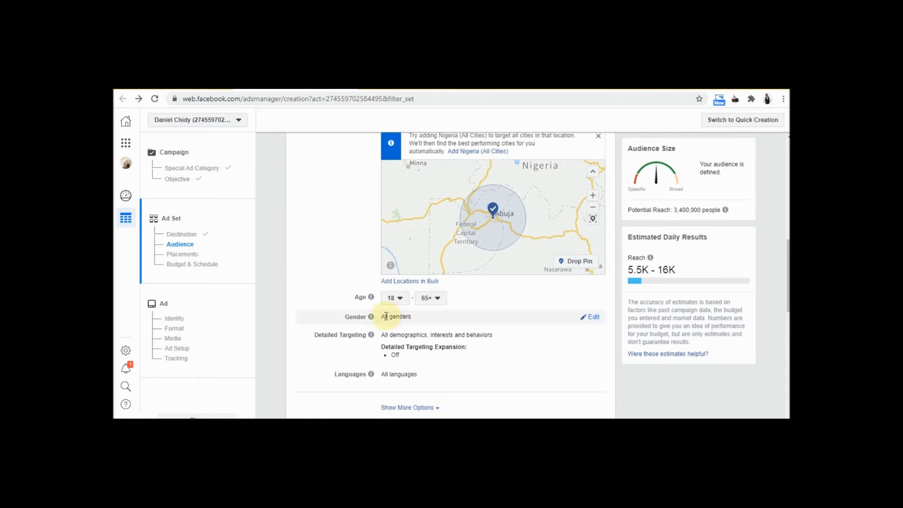
mouse_move(590, 317)
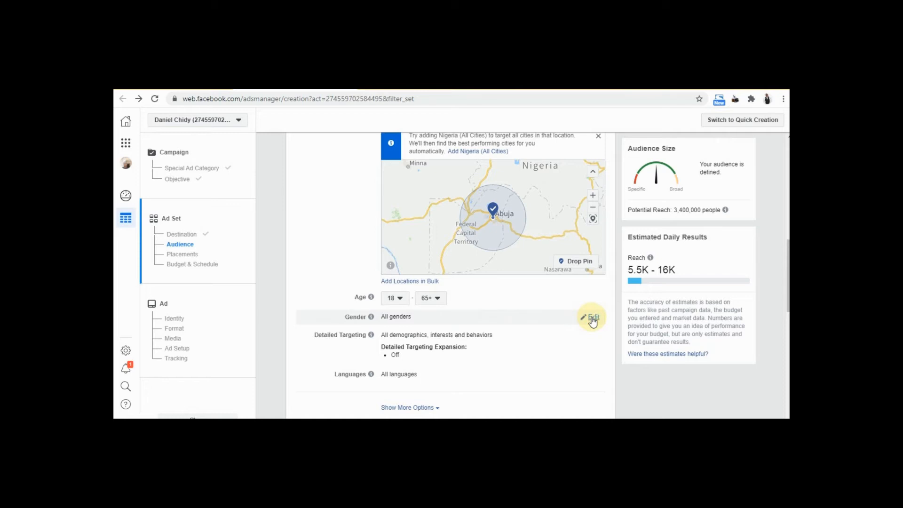
left_click(592, 319)
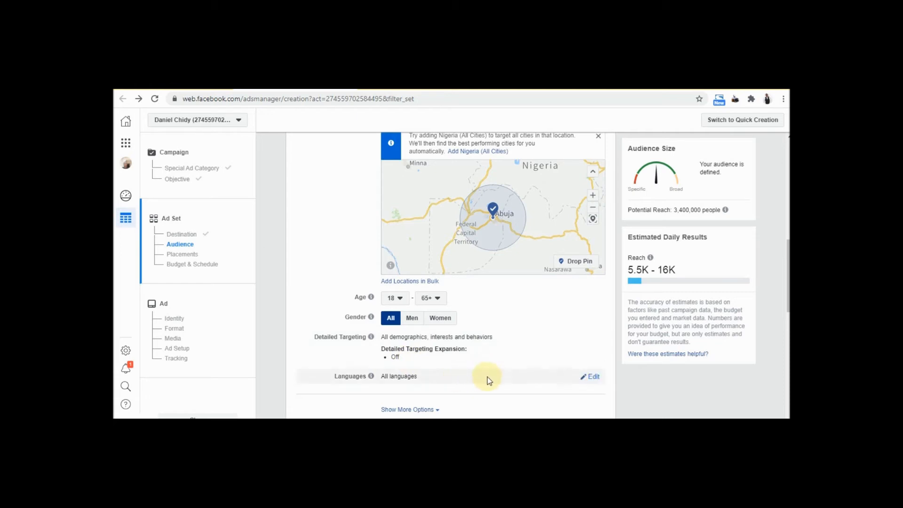
Scroll down the ad set page to the Placements section
left_click_drag(788, 299, 788, 325)
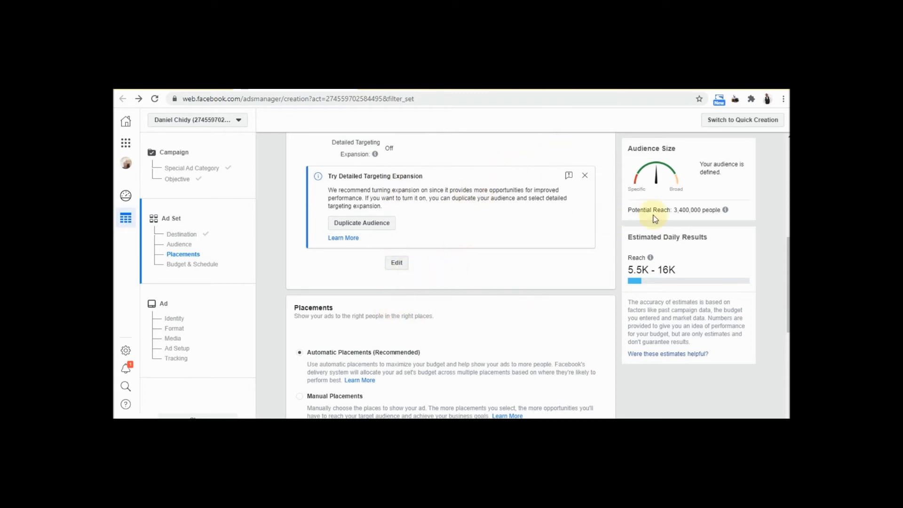
scroll(783, 268, "down", 2)
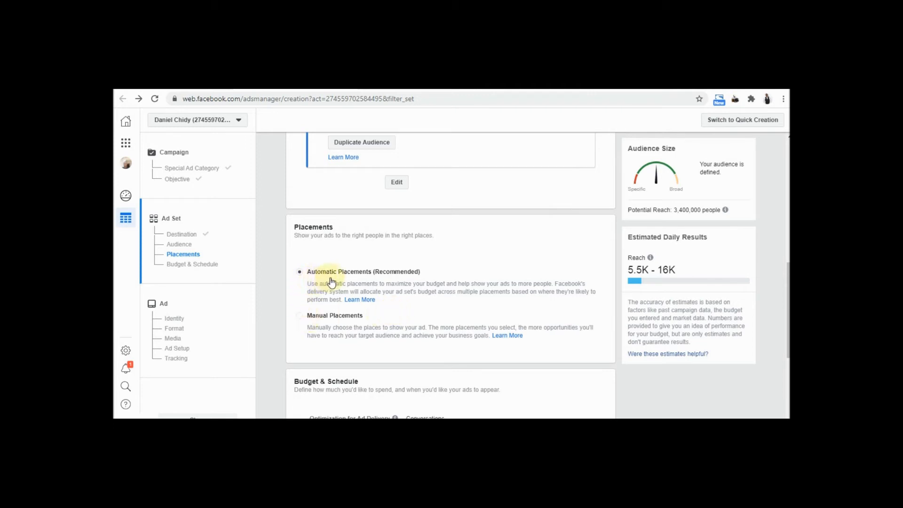
Switch to Manual Placements and review the list, with only Instagram Feed and Instagram Stories ticked
left_click(301, 318)
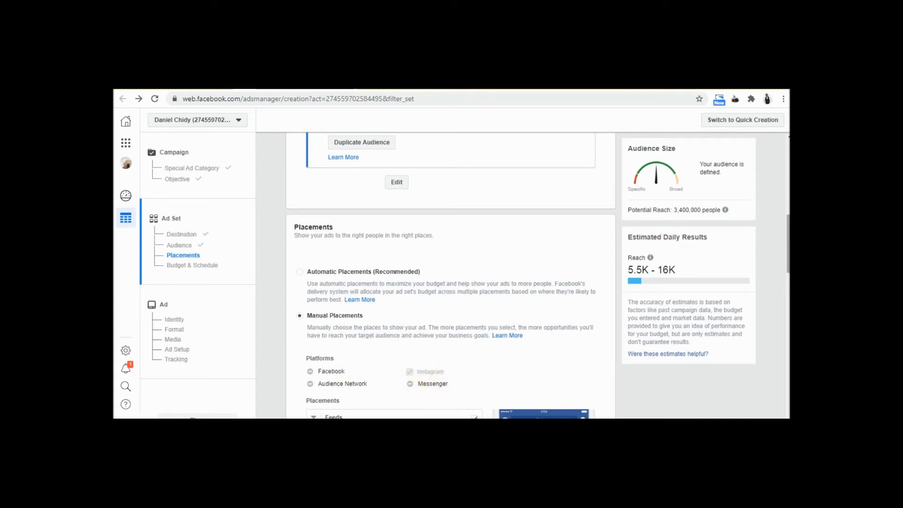
scroll(783, 240, "down", 2)
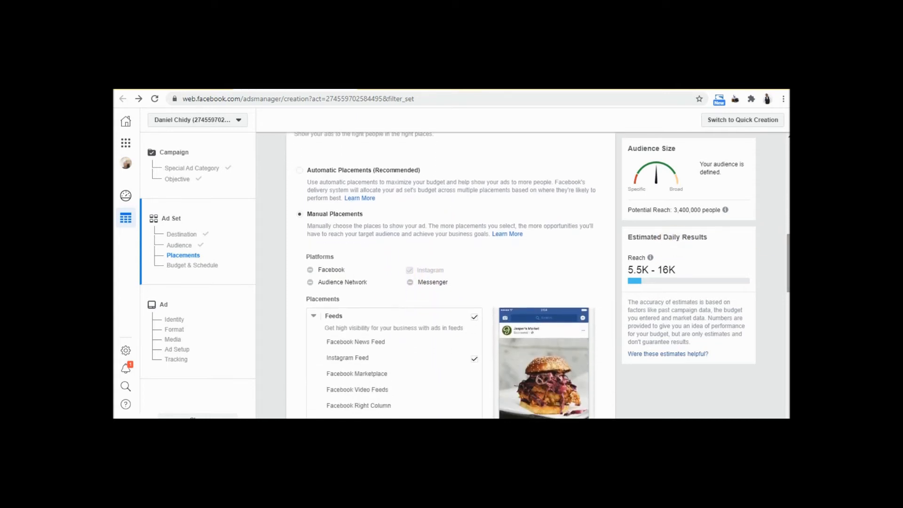
scroll(451, 275, "down", 2)
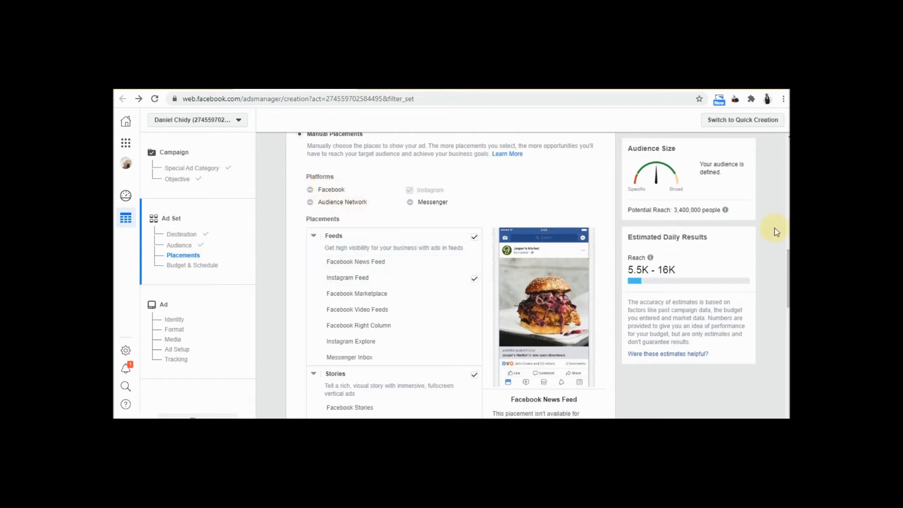
scroll(788, 254, "down", 2)
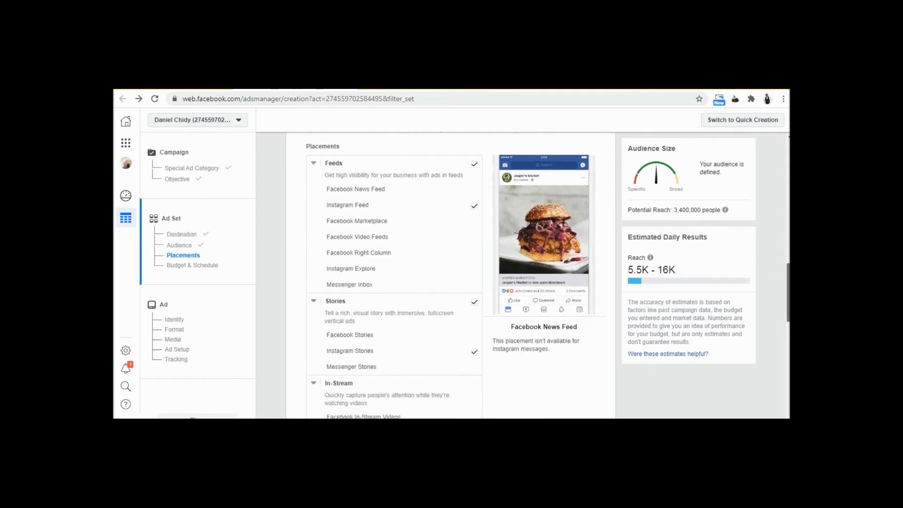
scroll(788, 282, "down", 4)
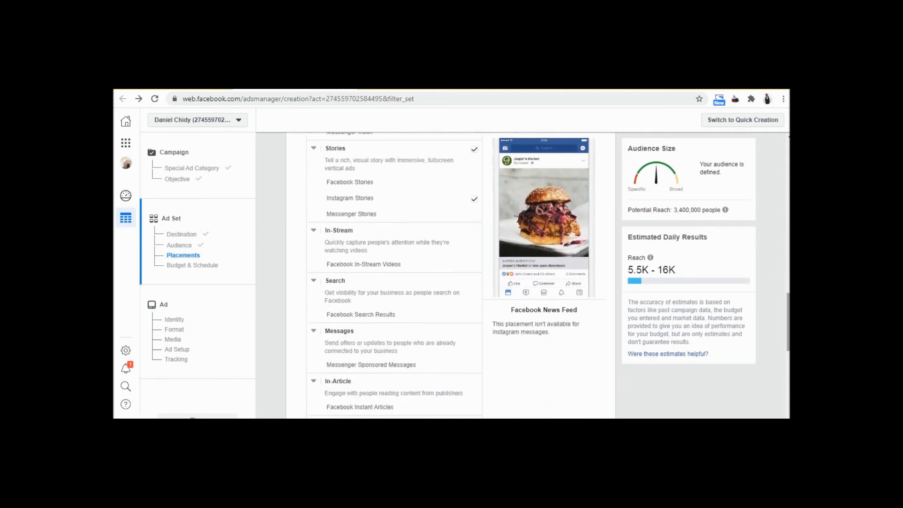
Scroll to Budget & Schedule to review the $20.00 daily budget running continuously
scroll(789, 329, "down", 6)
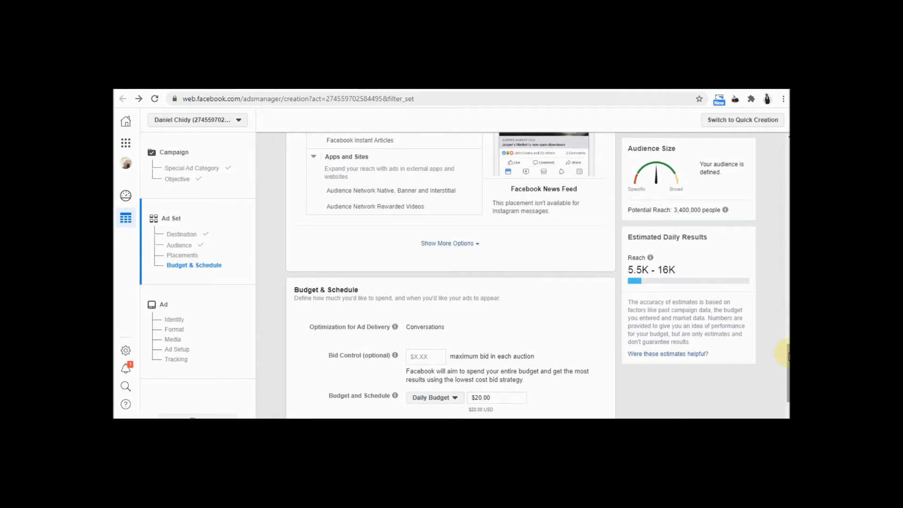
left_click_drag(788, 355, 784, 373)
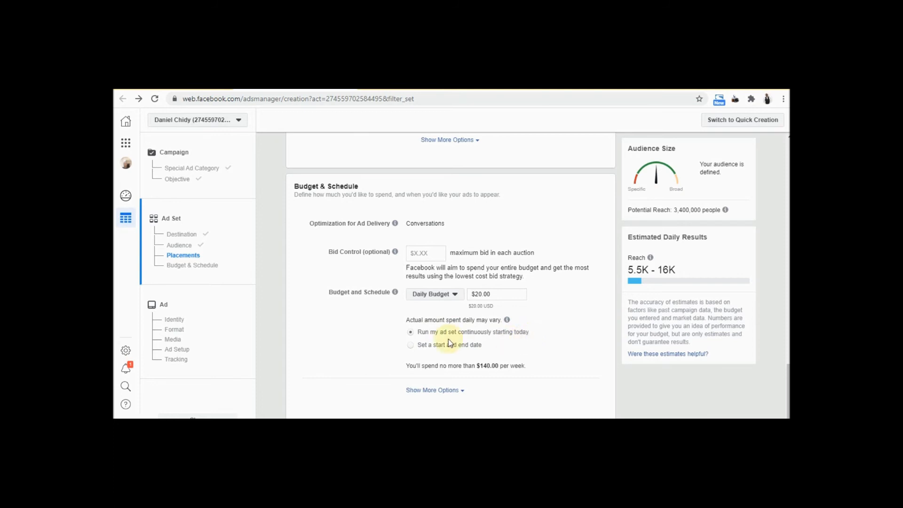
Choose 'Set a start and end date' for the schedule and reveal the Start/End fields
left_click(412, 346)
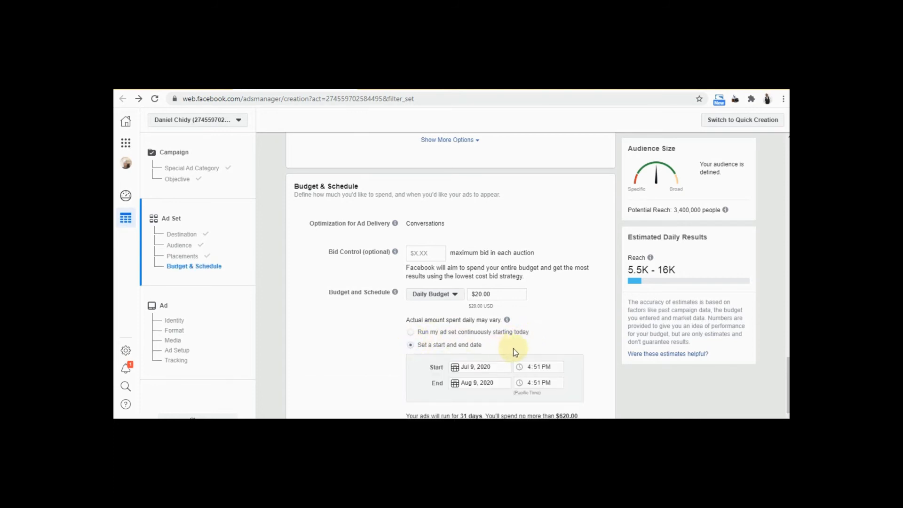
left_click_drag(787, 394, 786, 406)
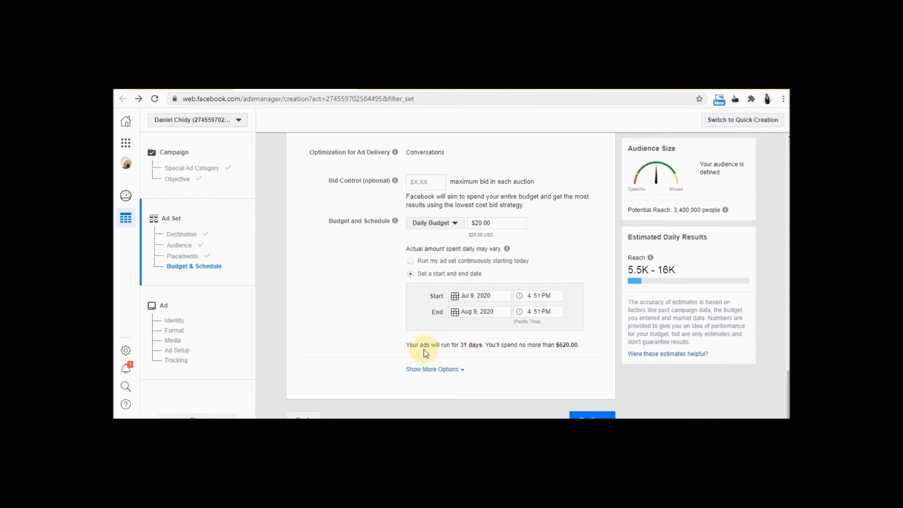
Set the ad set's end date to July 12, 2020 and continue to the ad setup
left_click(476, 310)
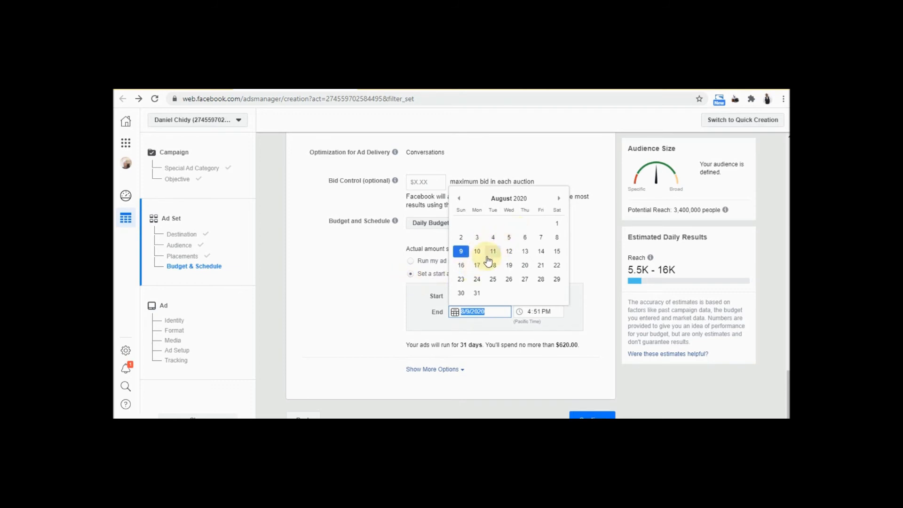
left_click(460, 200)
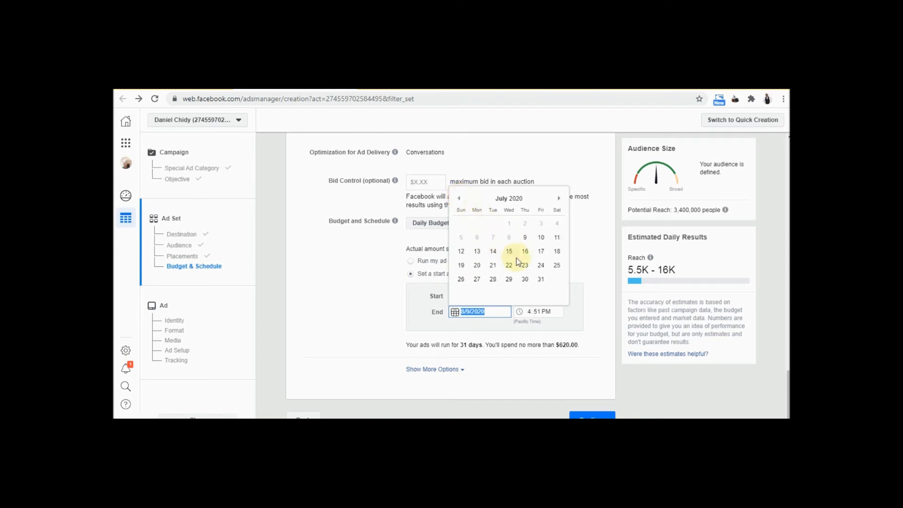
left_click(557, 239)
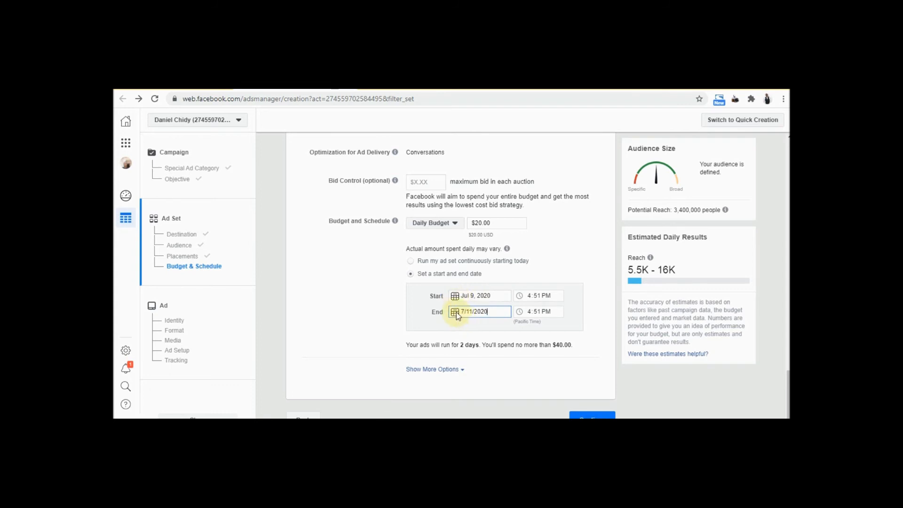
left_click(456, 312)
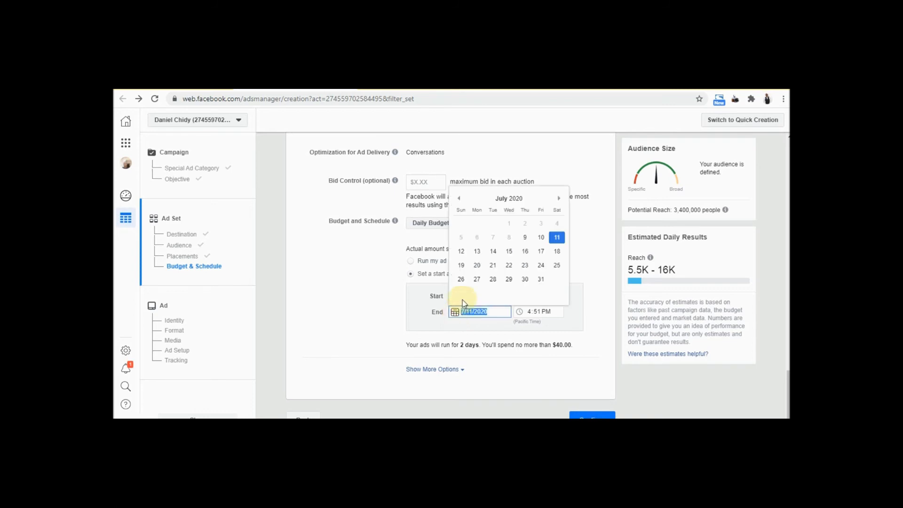
left_click(460, 251)
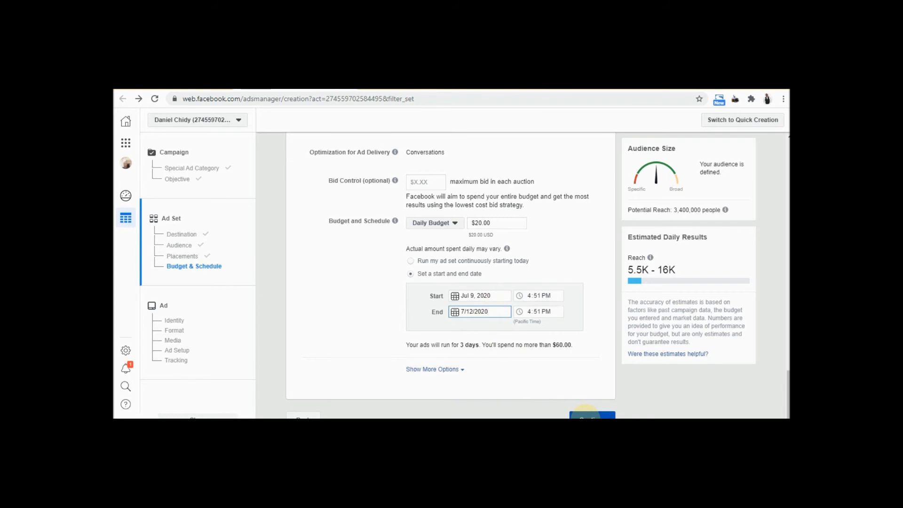
left_click(586, 414)
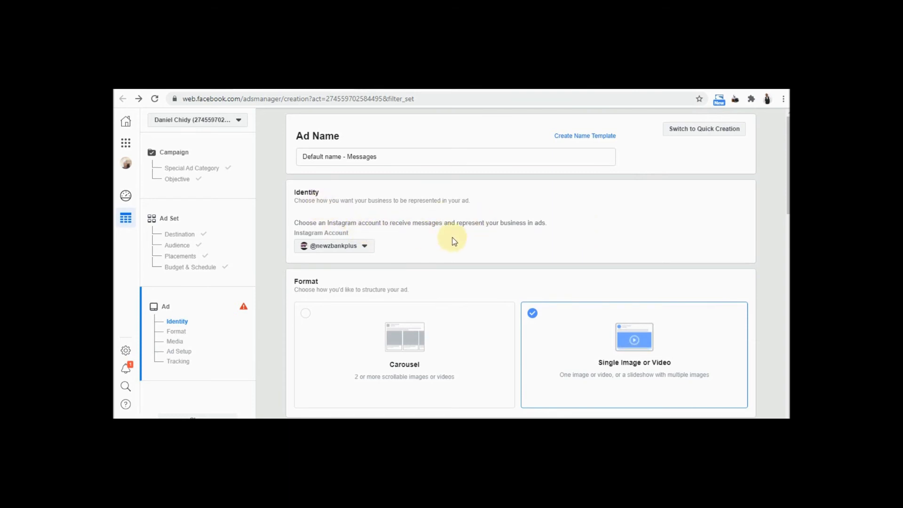
Switch the ad's Instagram account to the one connected to COBED ICT
left_click(366, 247)
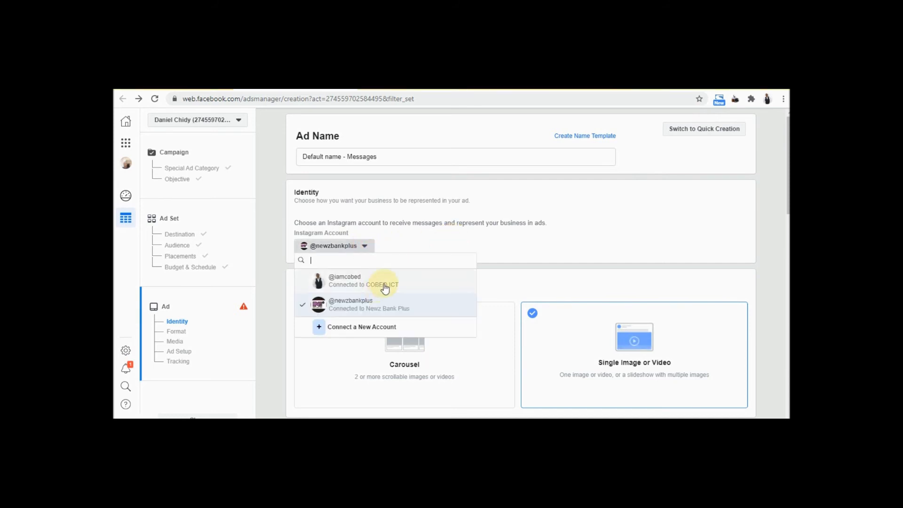
left_click(385, 285)
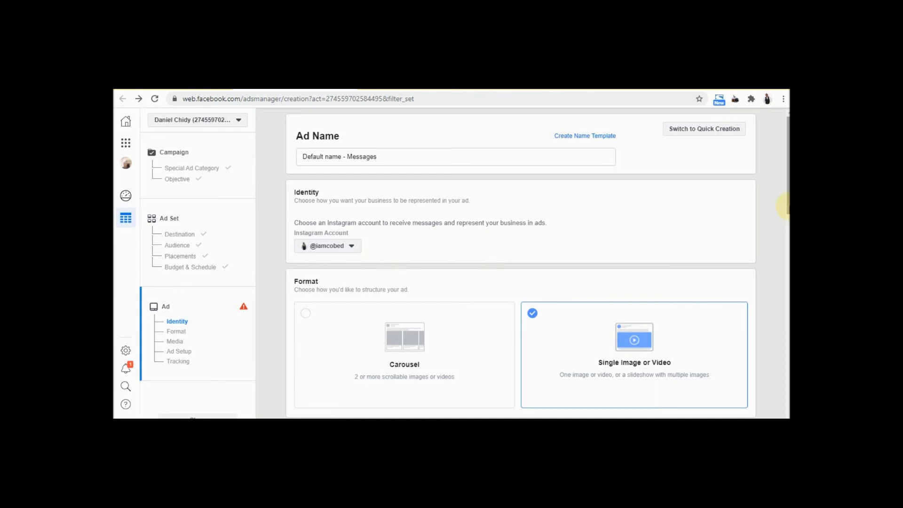
left_click_drag(783, 211, 782, 230)
Confirm Single Image or Video as the ad format
scroll(782, 232, "down", 3)
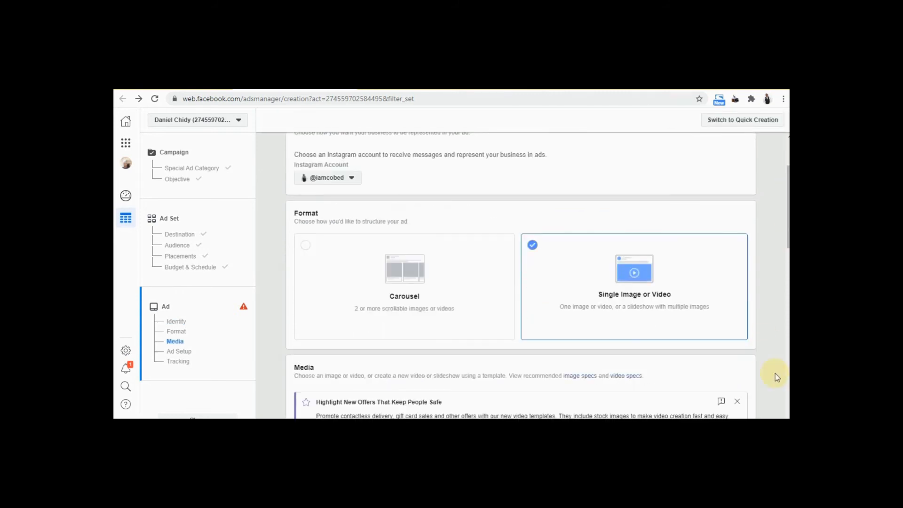
scroll(611, 282, "down", 3)
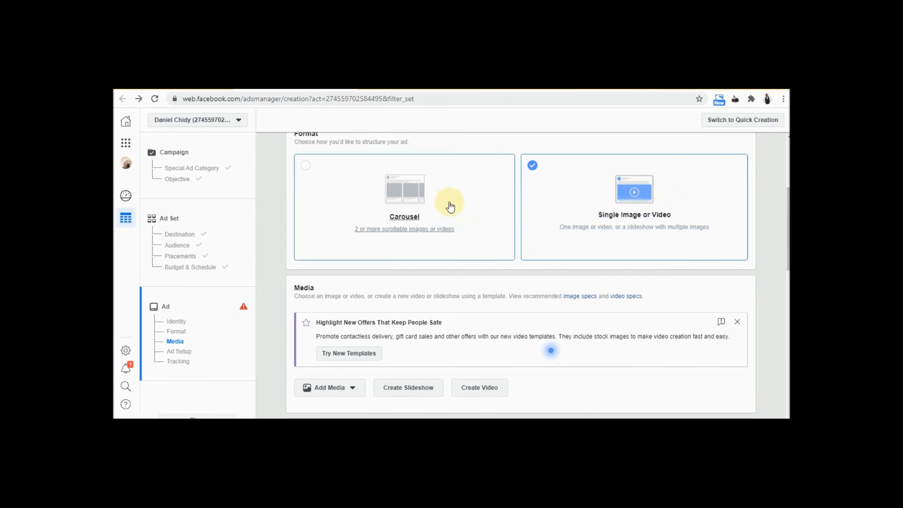
left_click(562, 201)
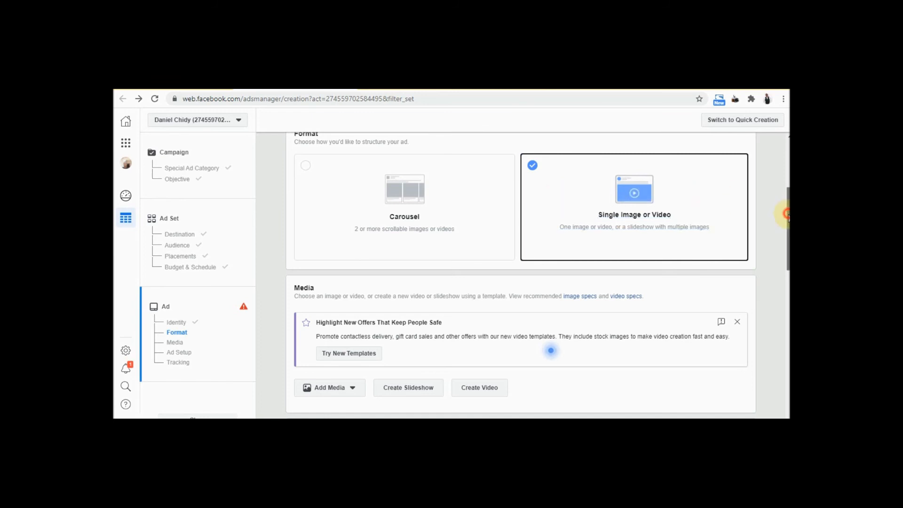
Scroll to the Media section, open the Add Media options and close them unchosen
scroll(551, 350, "down", 2)
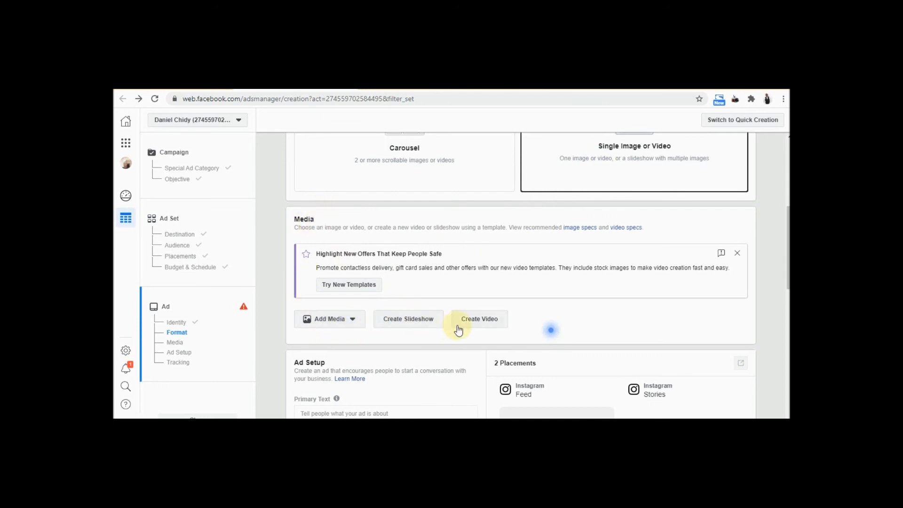
left_click(352, 320)
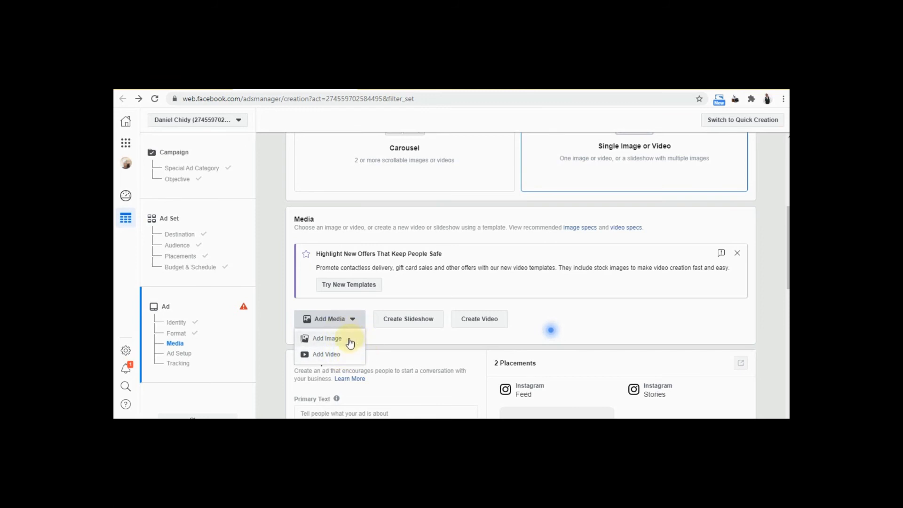
left_click(411, 330)
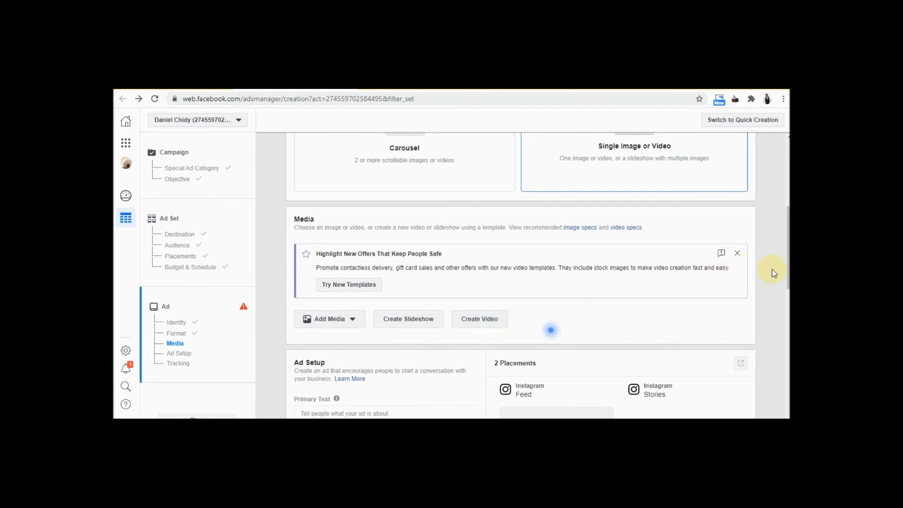
scroll(551, 330, "down", 2)
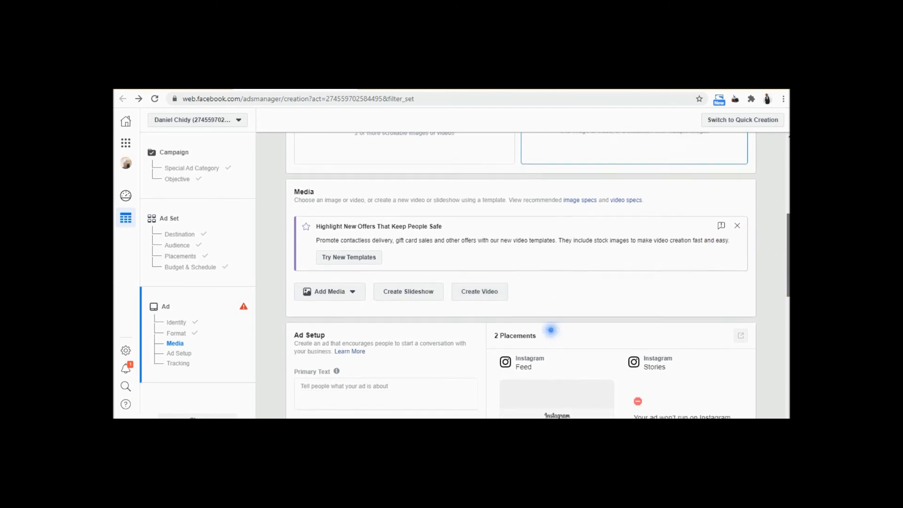
left_click_drag(788, 273, 788, 272)
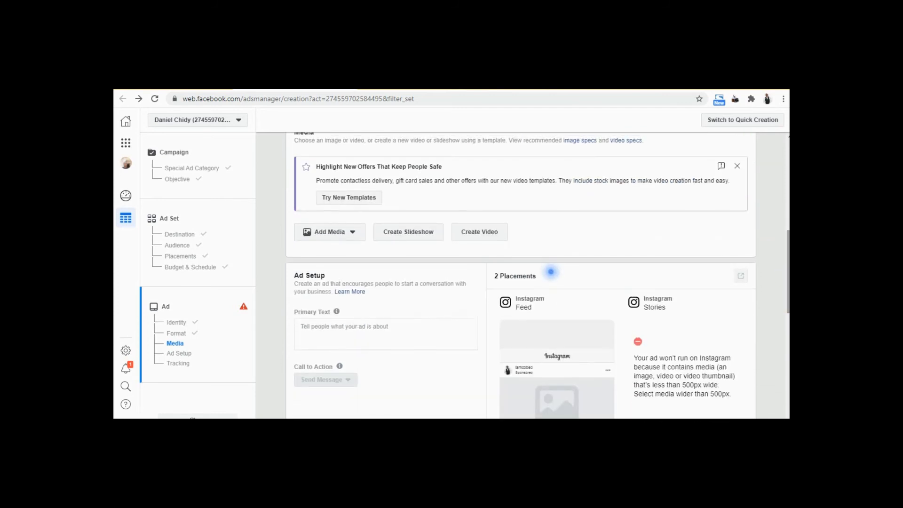
left_click_drag(788, 301, 788, 292)
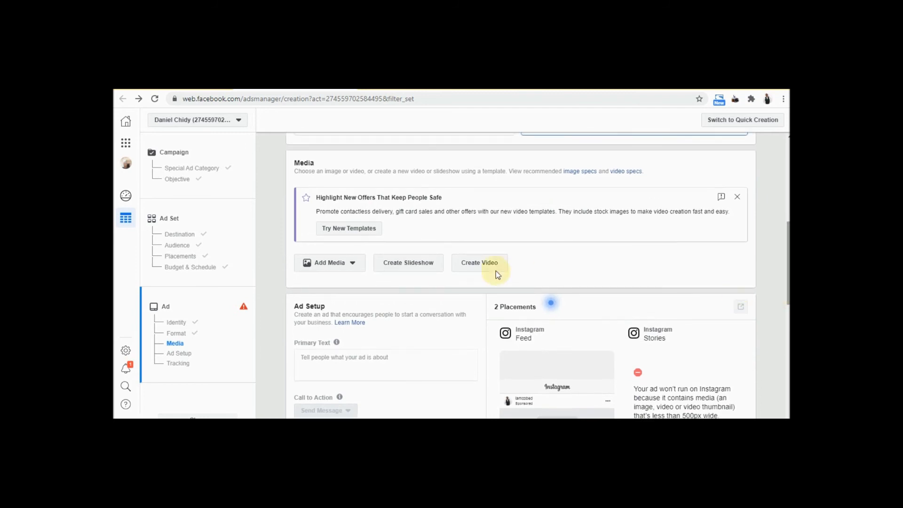
Add the second Instagram logo image (200 × 200) from the account's images as the ad media
left_click(353, 264)
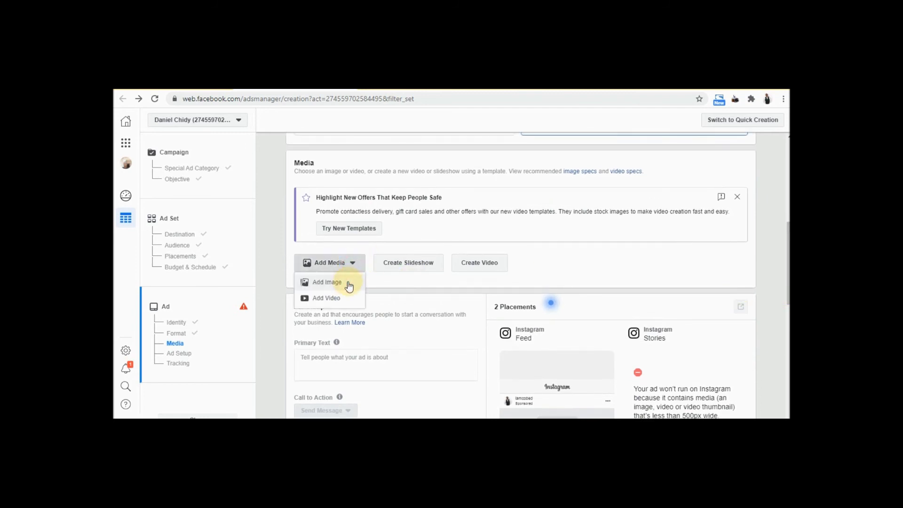
left_click(348, 284)
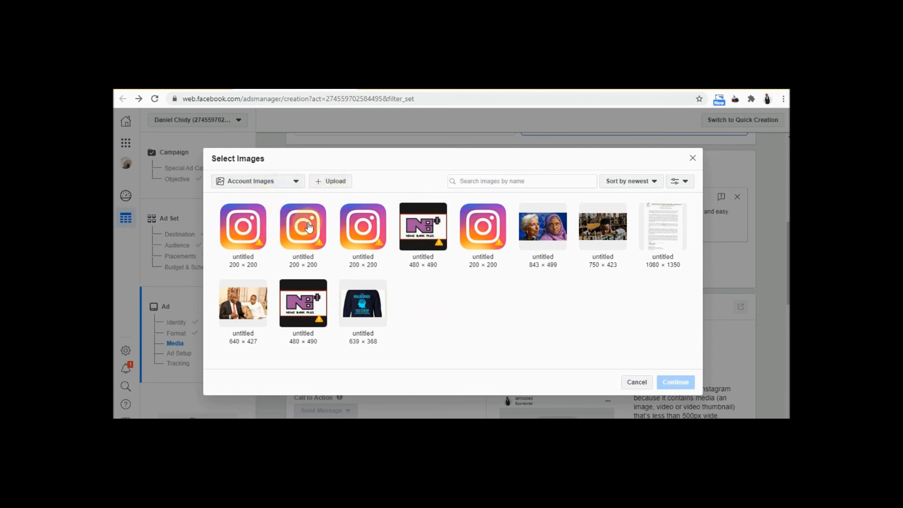
left_click(308, 227)
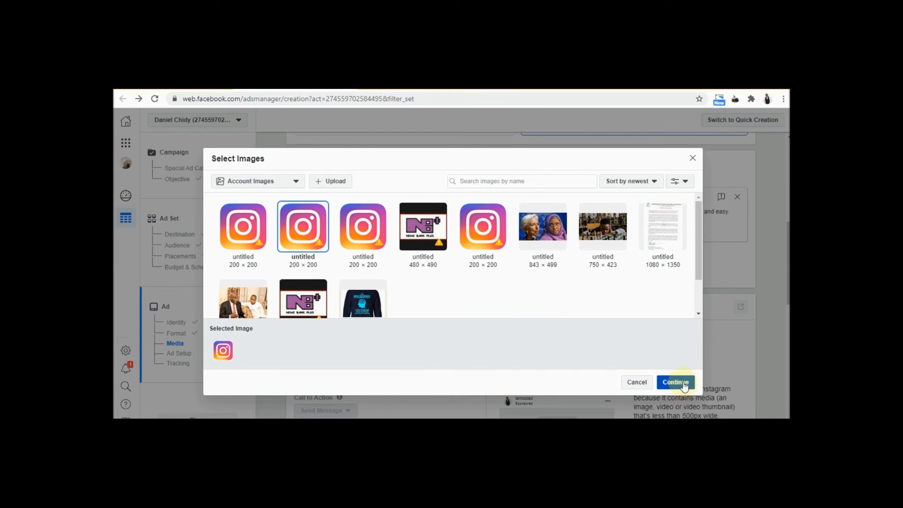
left_click(684, 385)
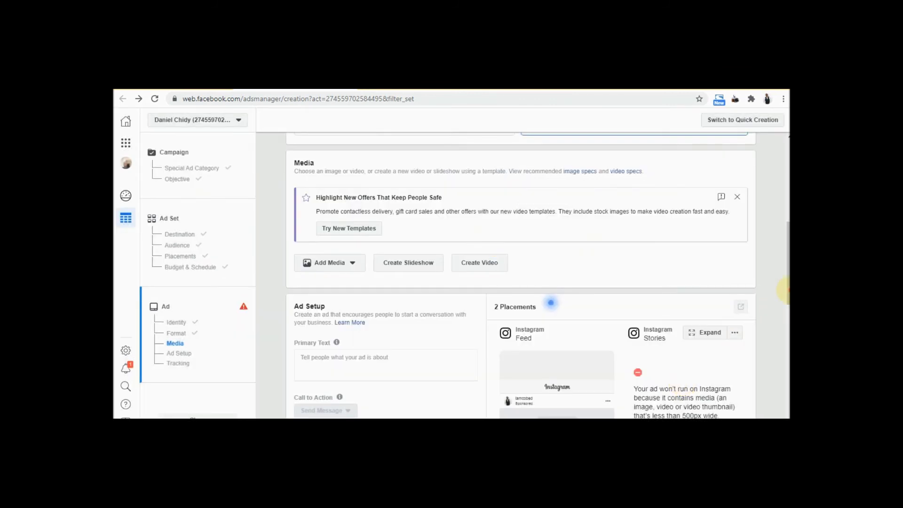
Scroll back up from Ad Setup to the Media card showing the Instagram image-size warning
scroll(784, 285, "down", 5)
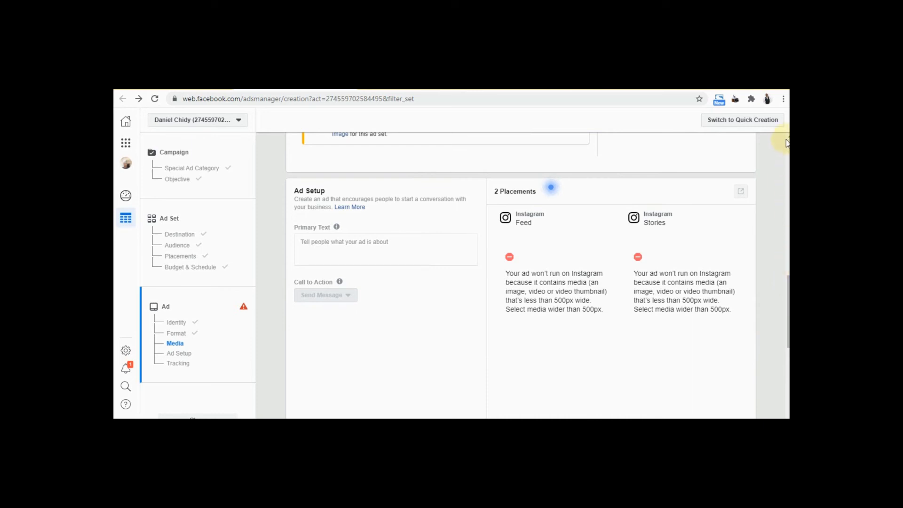
scroll(782, 139, "up", 1)
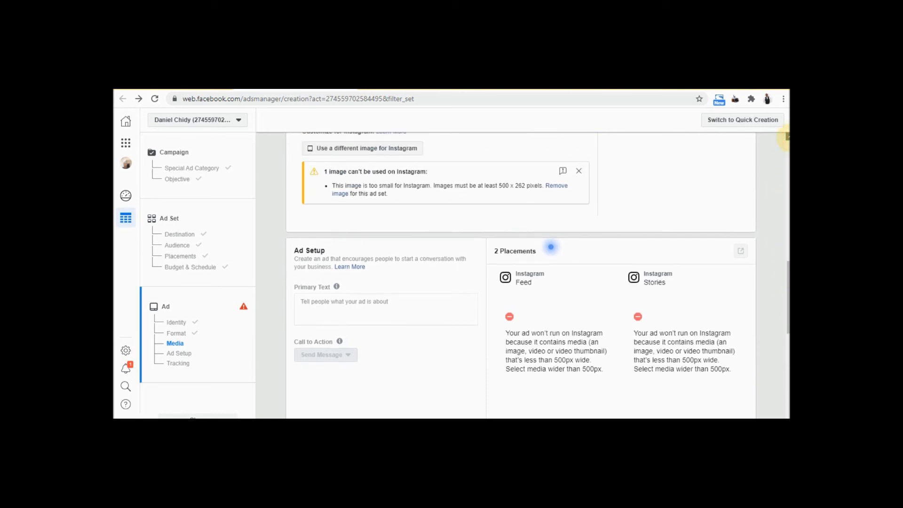
scroll(782, 139, "up", 4)
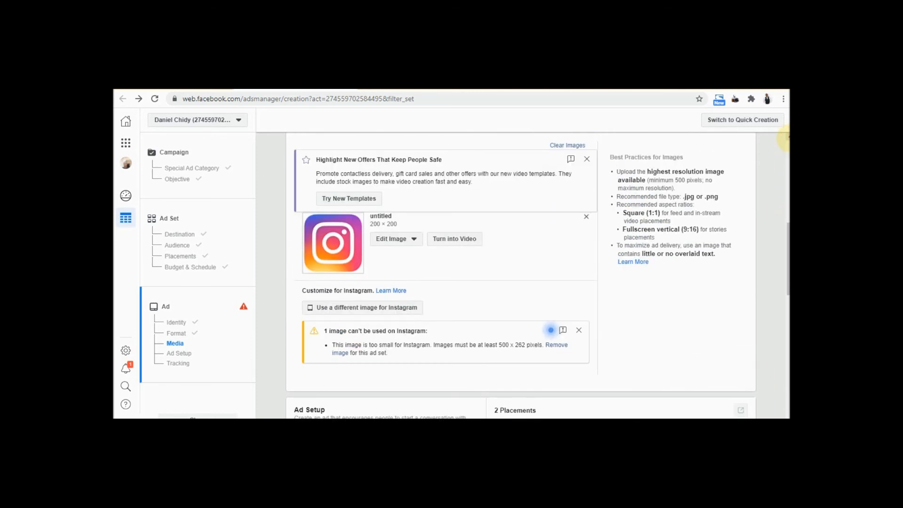
scroll(784, 139, "up", 1)
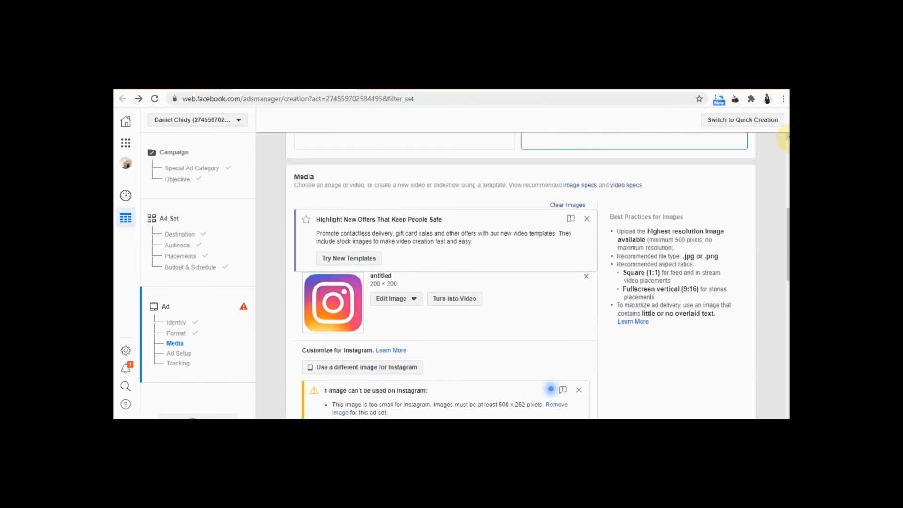
scroll(784, 139, "up", 4)
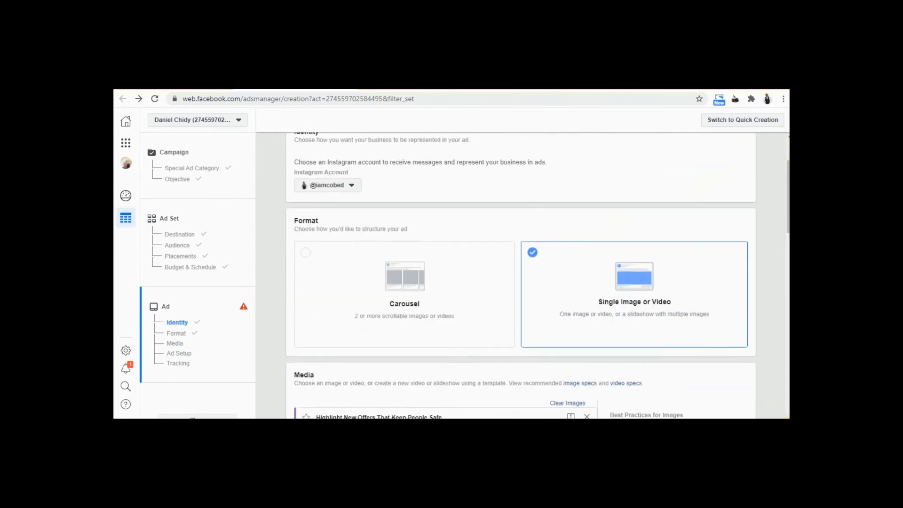
scroll(785, 411, "down", 1)
scroll(550, 349, "down", 4)
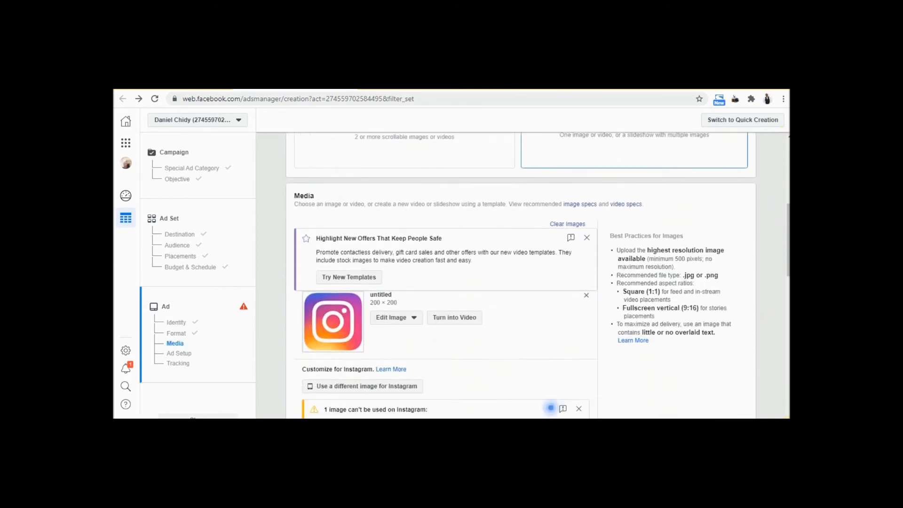
scroll(551, 349, "down", 2)
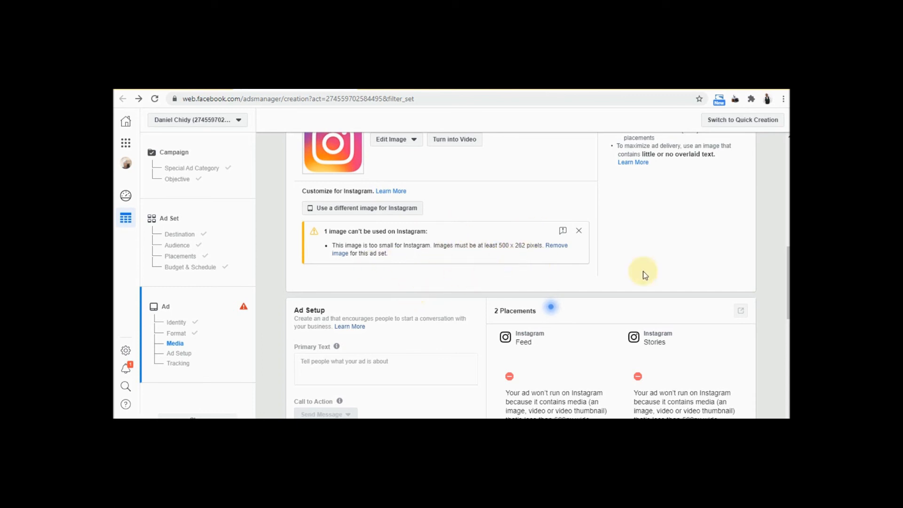
scroll(758, 281, "down", 3)
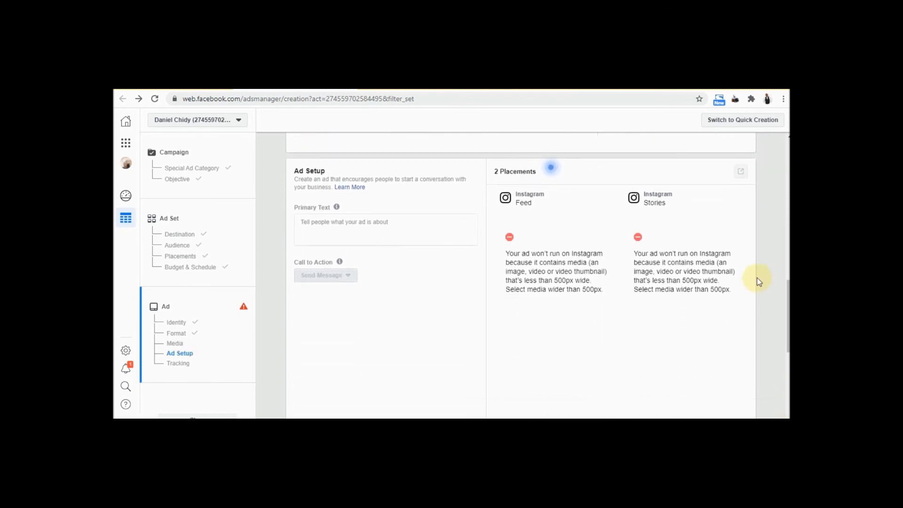
left_click(412, 221)
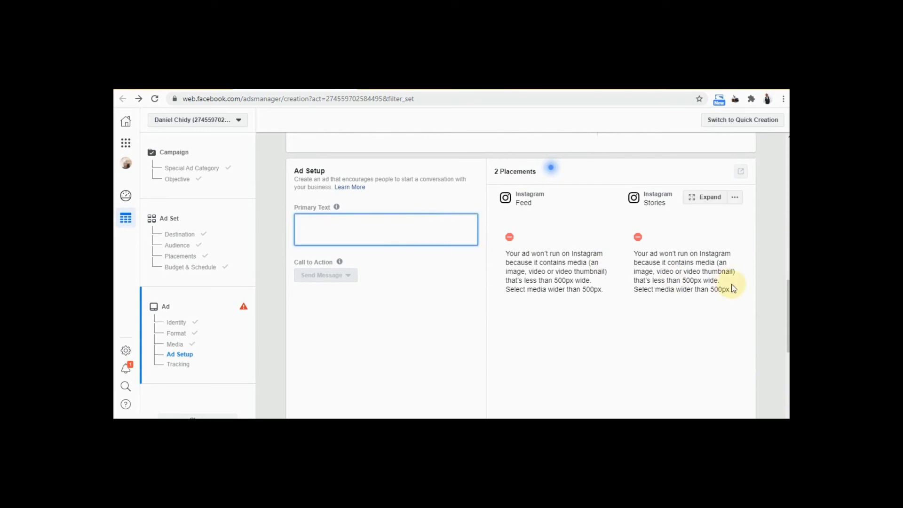
scroll(783, 136, "up", 1)
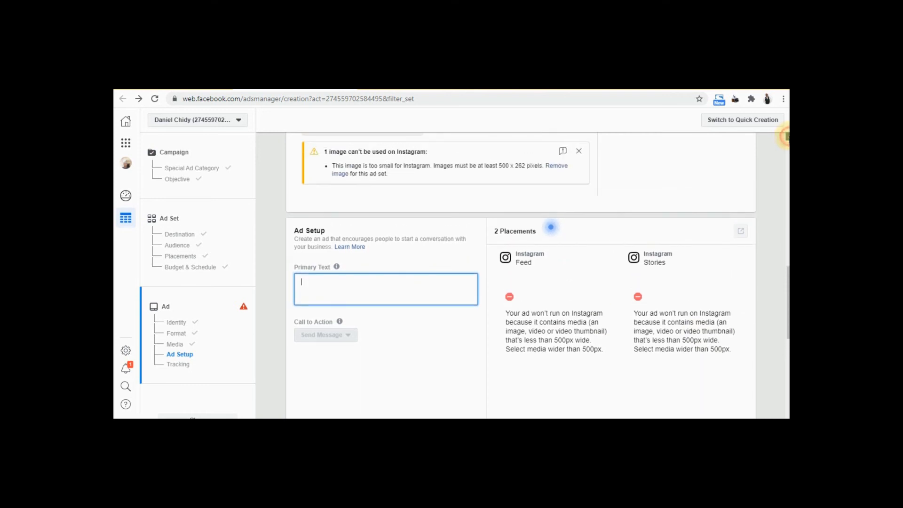
scroll(783, 137, "up", 1)
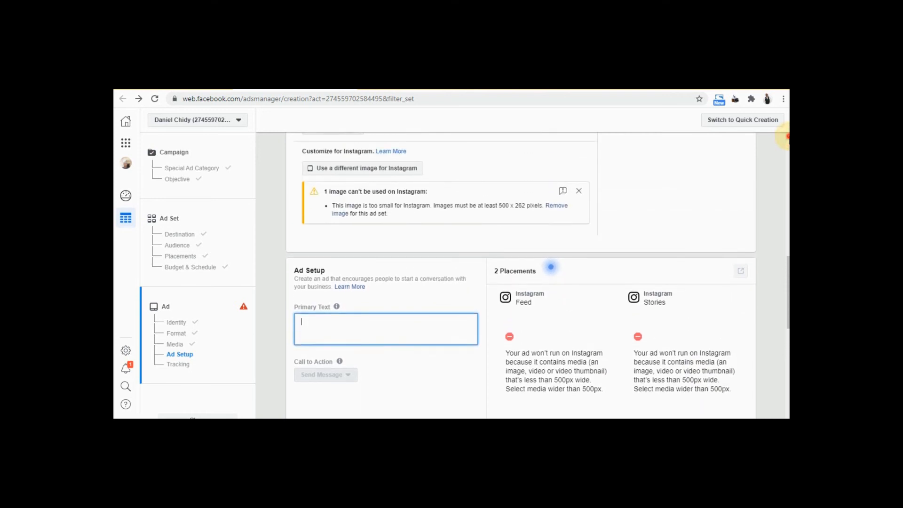
scroll(783, 137, "up", 3)
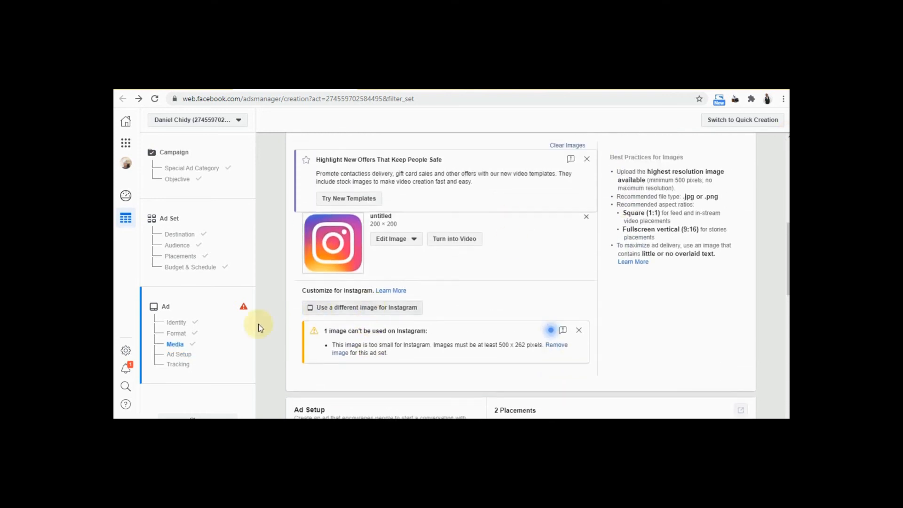
Swap the Instagram logo for the 750 × 423 image using Change Image
left_click(394, 241)
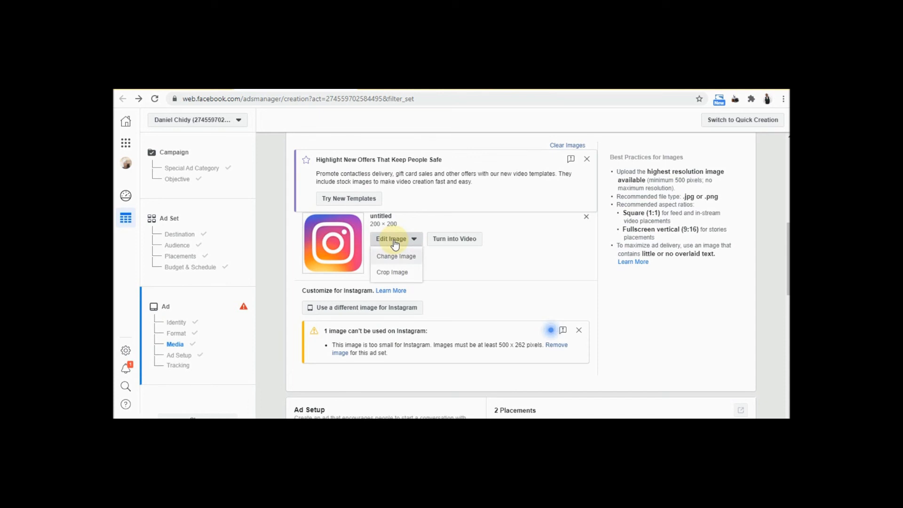
left_click(402, 261)
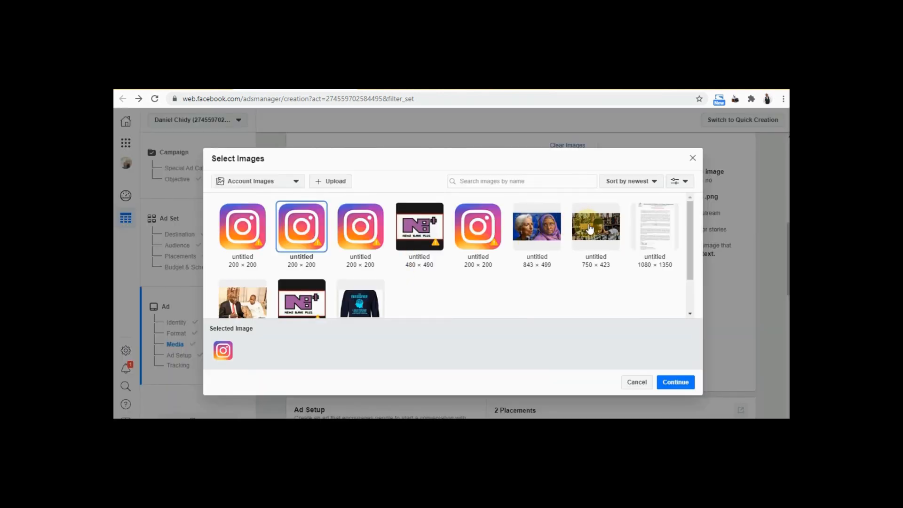
left_click(591, 230)
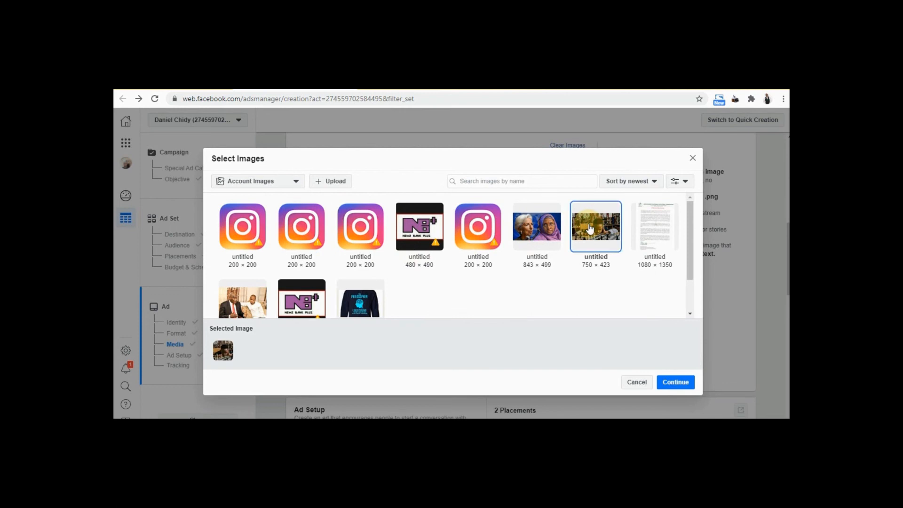
left_click(680, 383)
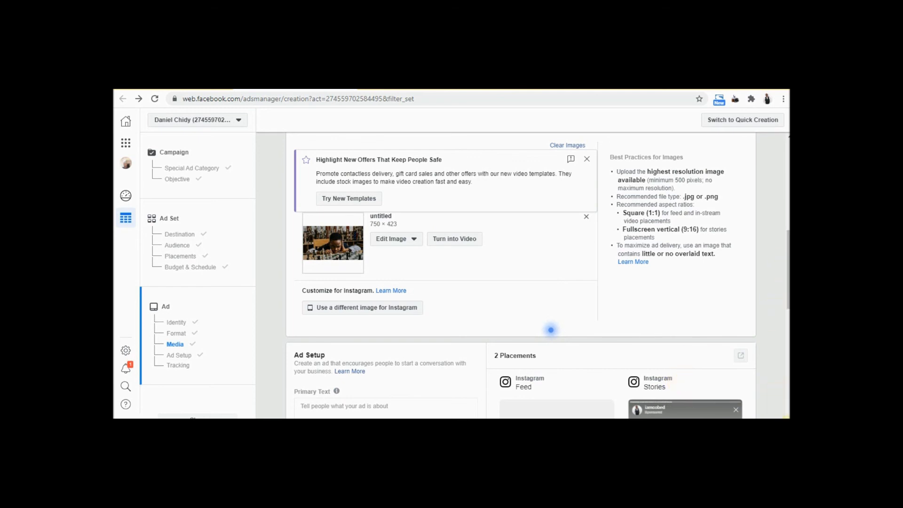
Enter 'Do you love cheese?' as the ad's primary text, correcting a typo
scroll(786, 417, "down", 4)
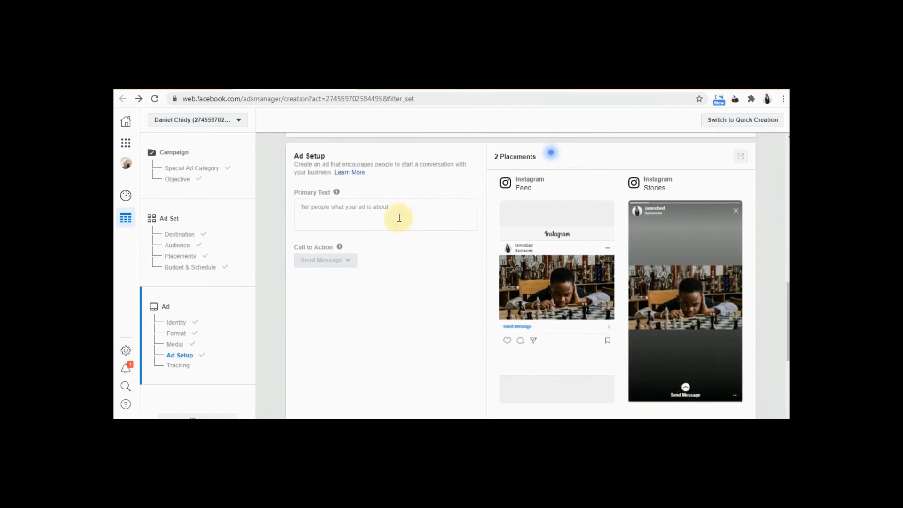
left_click(404, 214)
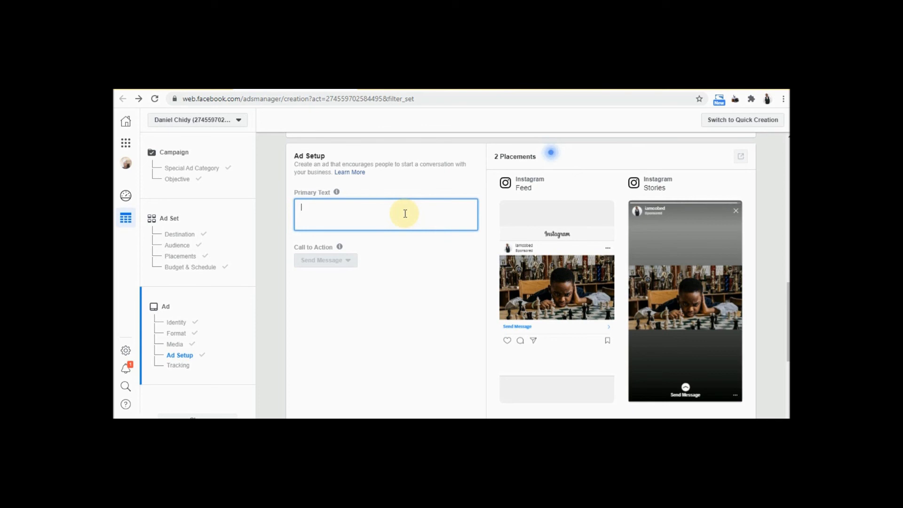
type("Do you love")
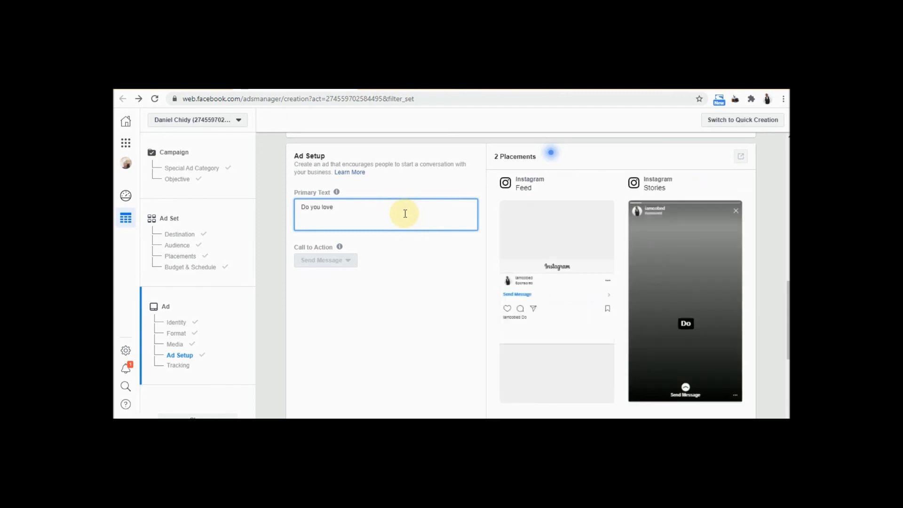
type("lo")
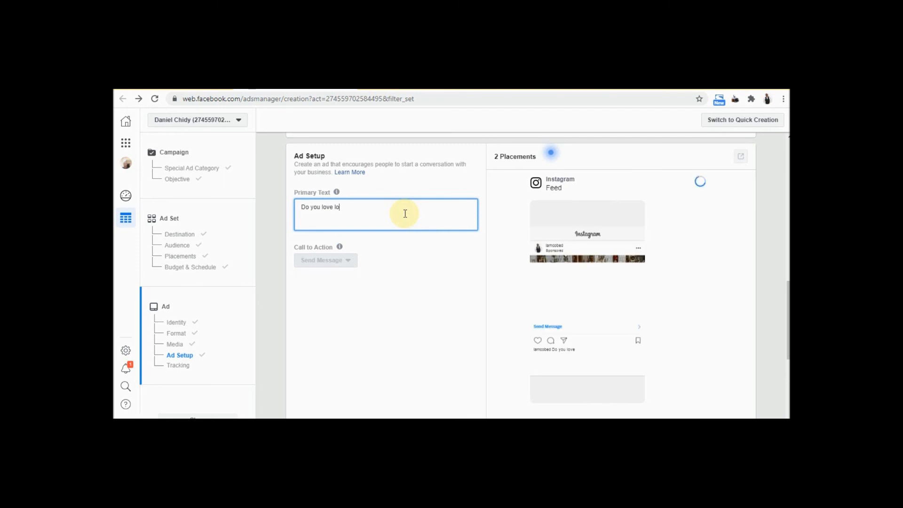
key("BackSpace")
key("BackSpace")
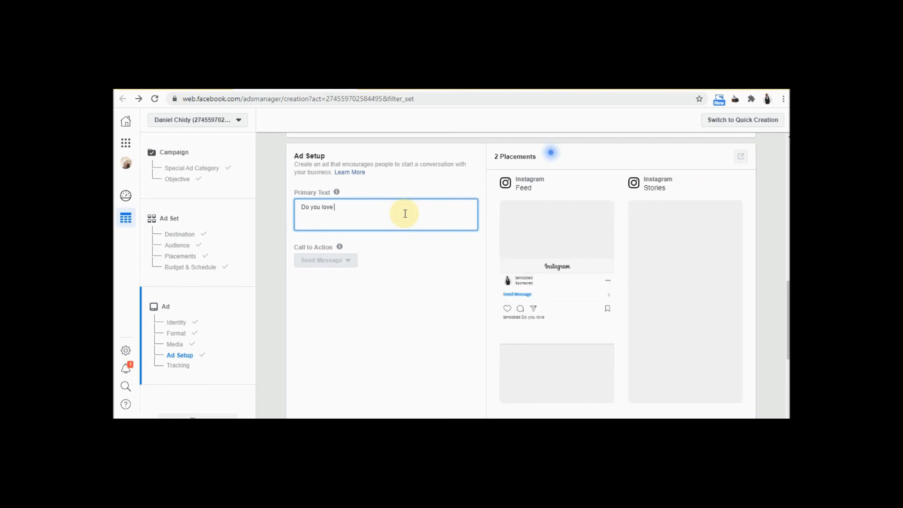
type("cheese")
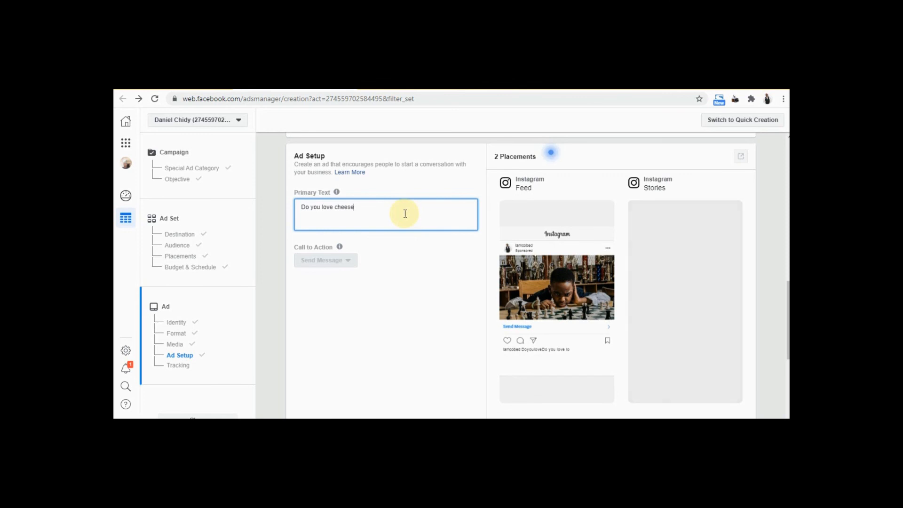
type("?")
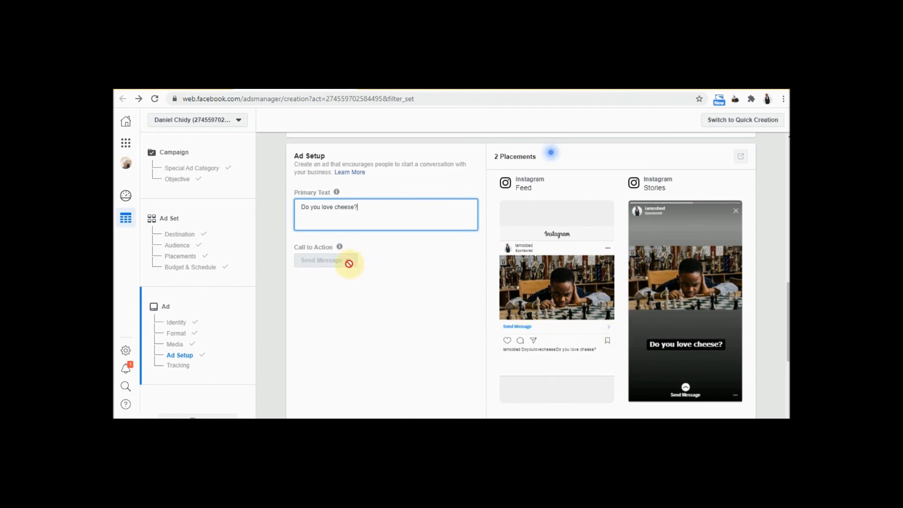
mouse_move(338, 246)
left_click_drag(783, 306, 784, 359)
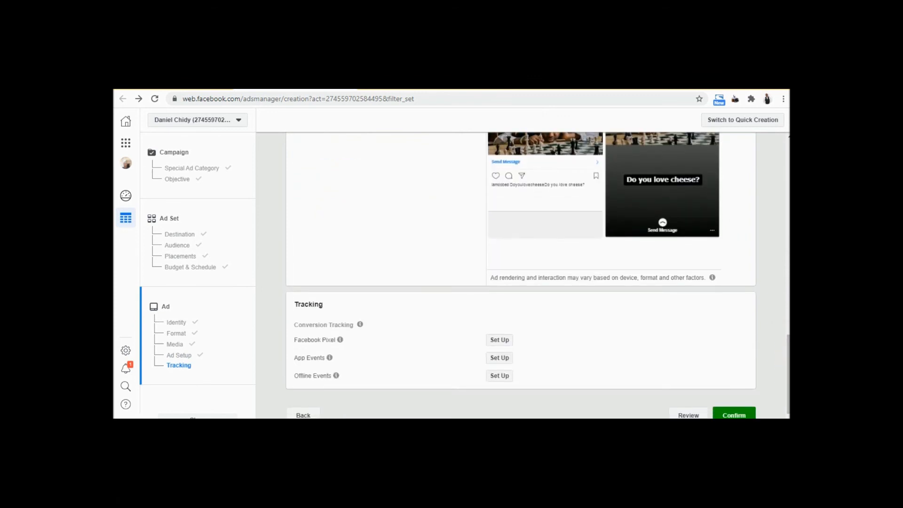
Scroll down the ad editor past Ad Setup to the Tracking section
scroll(521, 275, "down", 1)
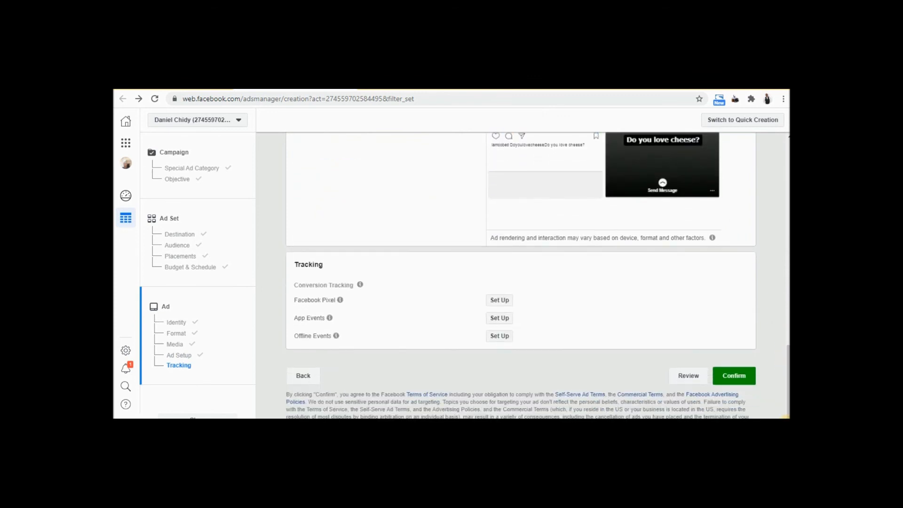
scroll(521, 275, "down", 1)
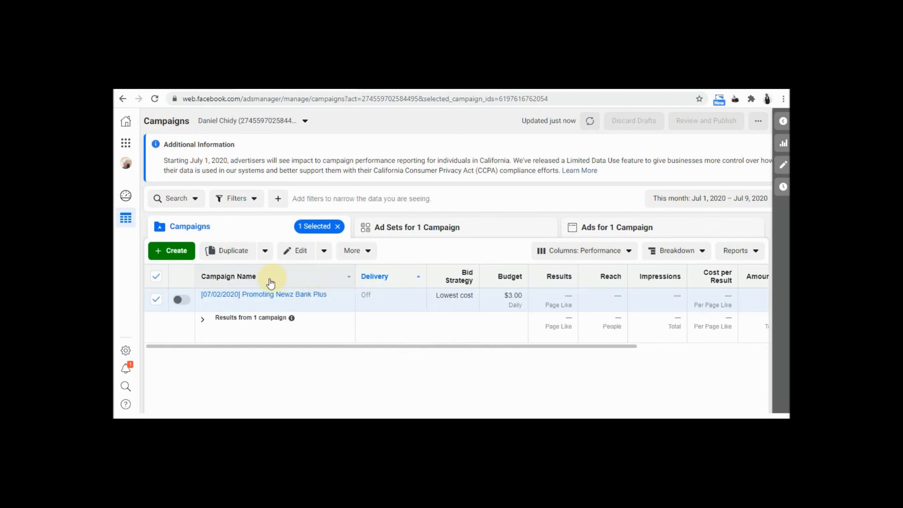
left_click(348, 277)
left_click(347, 278)
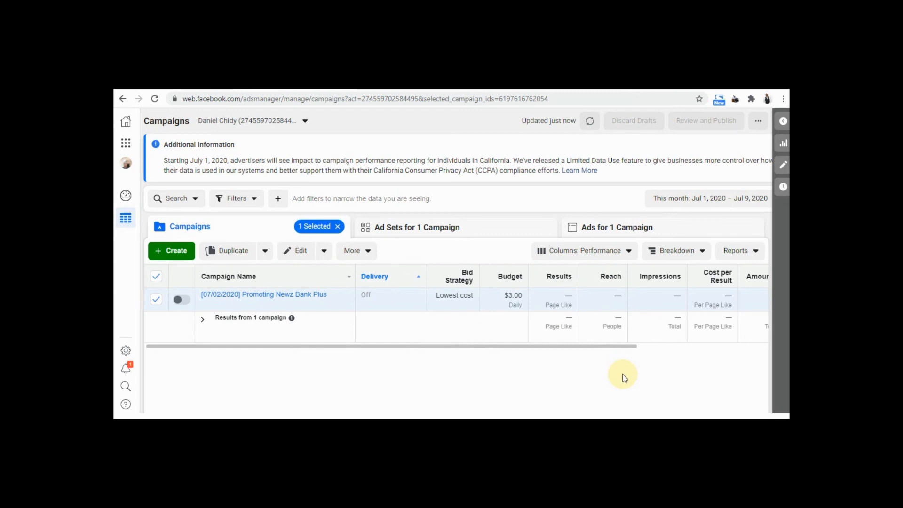
mouse_move(508, 281)
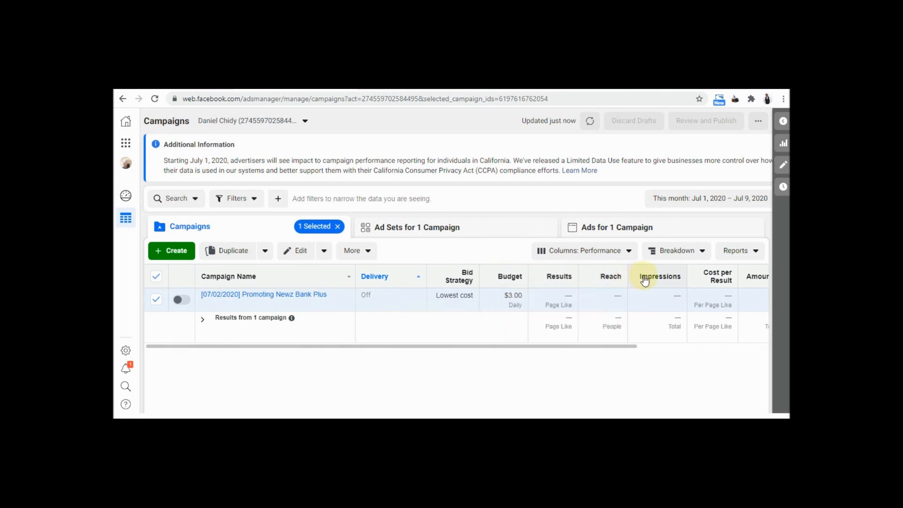
mouse_move(645, 281)
mouse_move(716, 282)
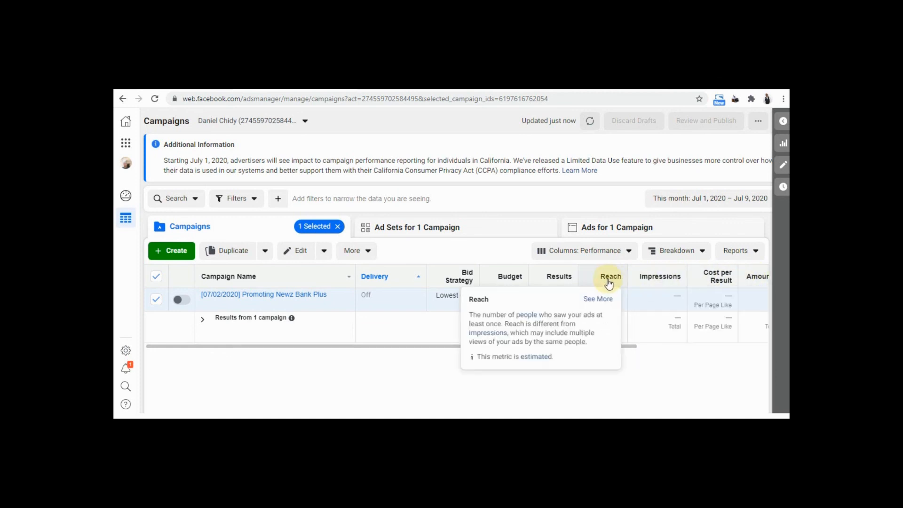
mouse_move(607, 279)
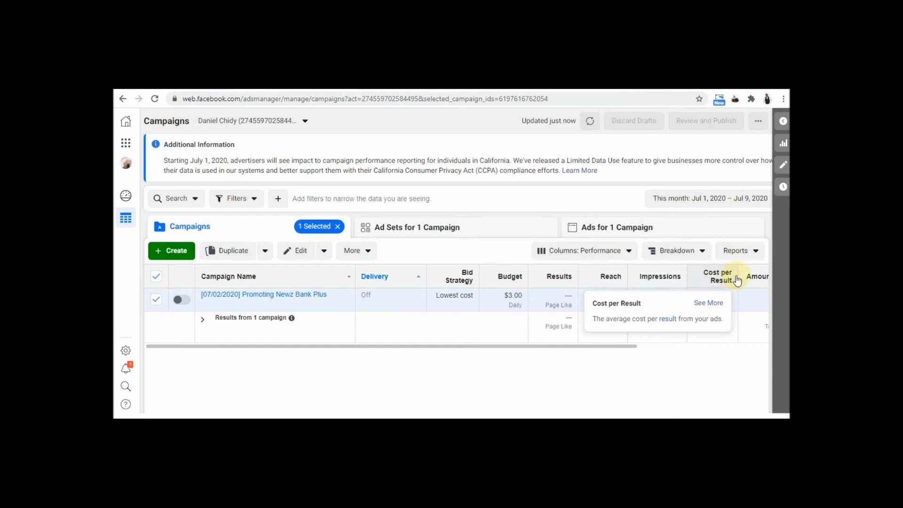
mouse_move(750, 281)
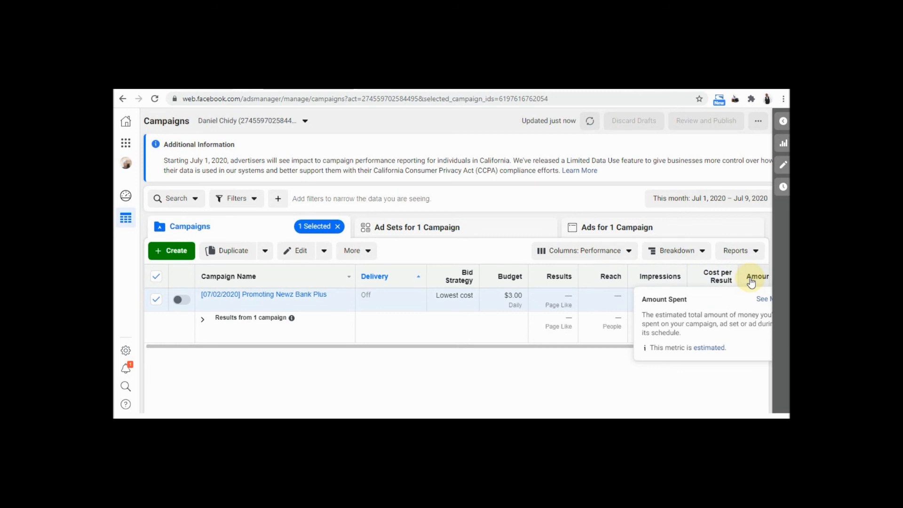
mouse_move(553, 283)
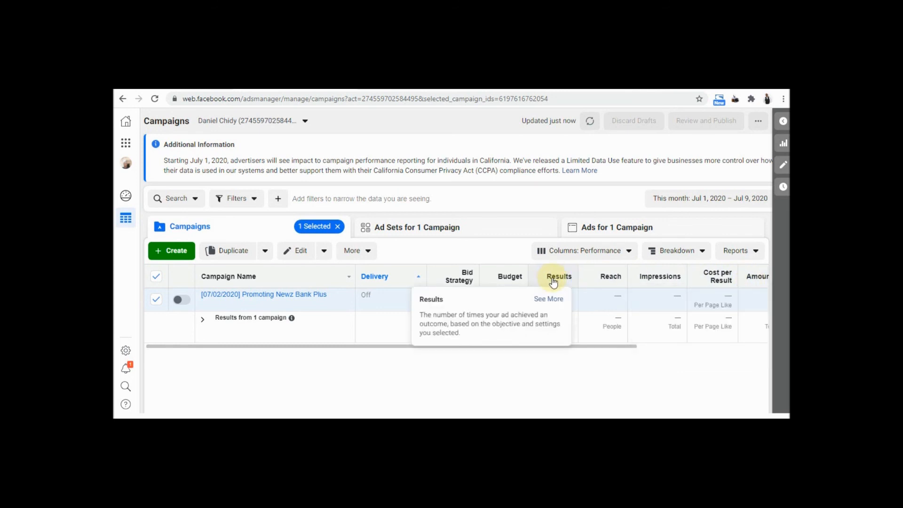